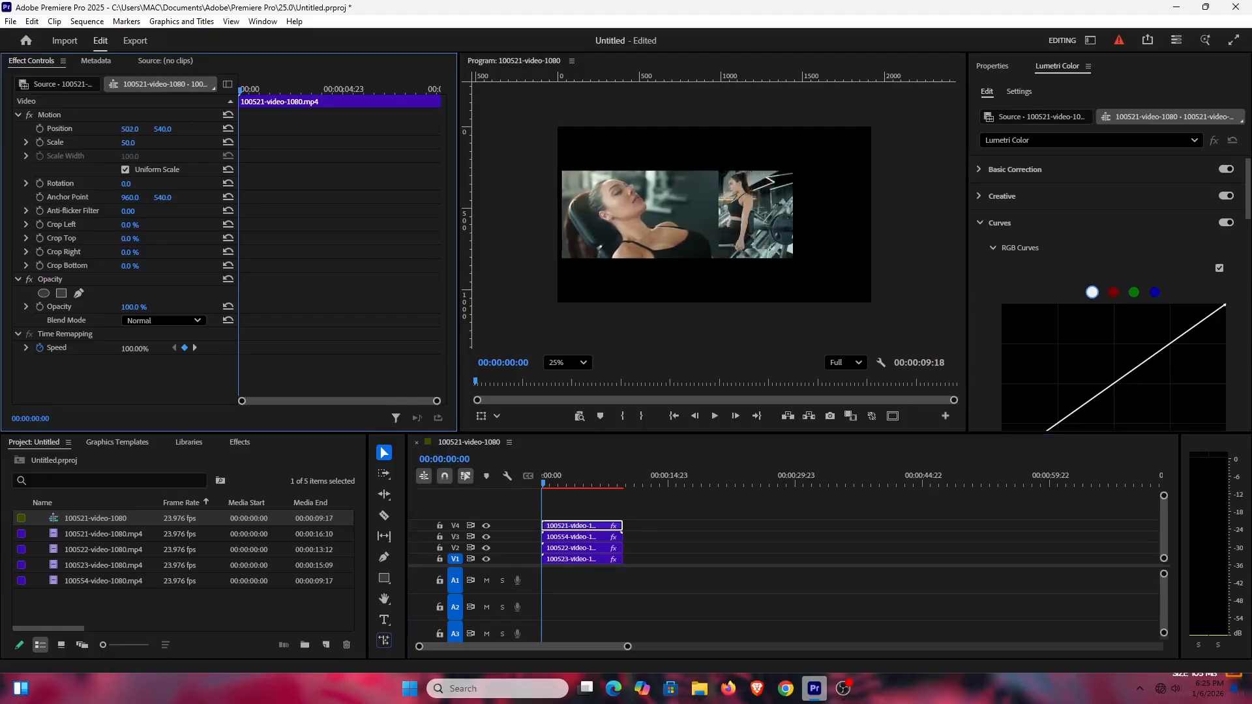
Raise the V4 clip into the upper-left quadrant and move the V3 clip into the lower-left quadrant at position 489, 797.
mouse_move(162, 128)
left_mouse_down()
mouse_move(117, 129)
mouse_move(140, 129)
left_mouse_up()
left_click(602, 537)
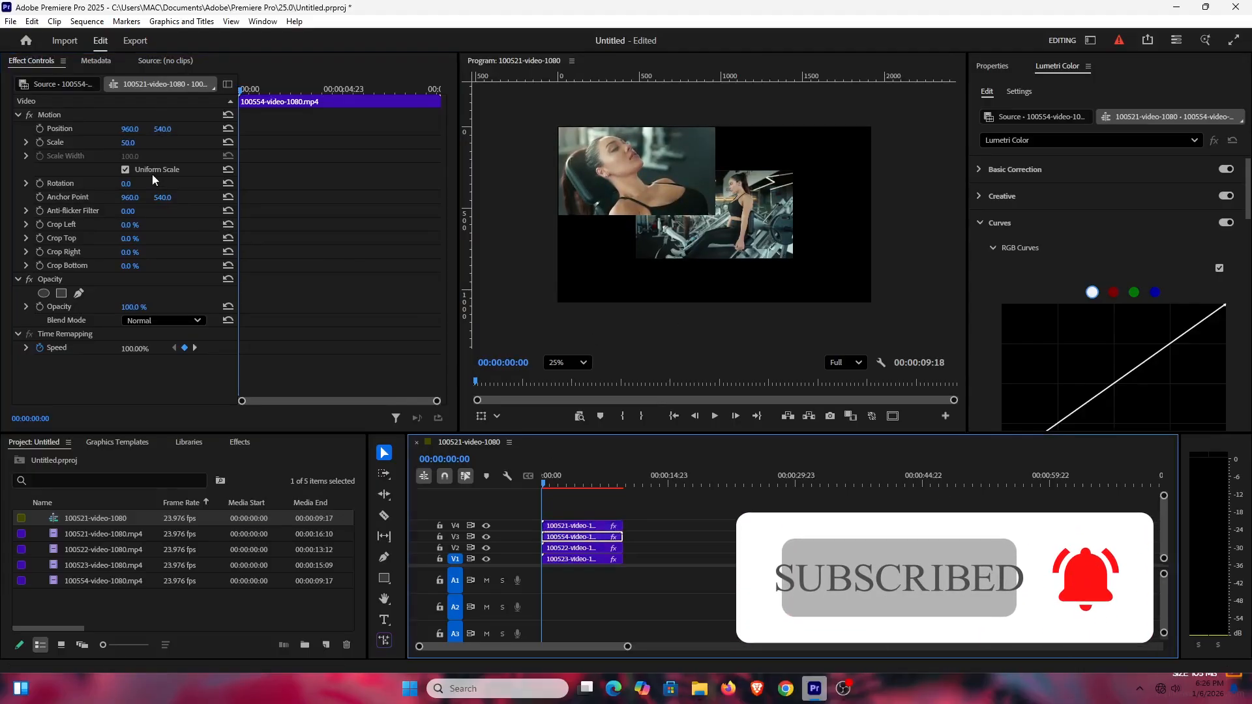
left_click_drag(133, 130, 55, 130)
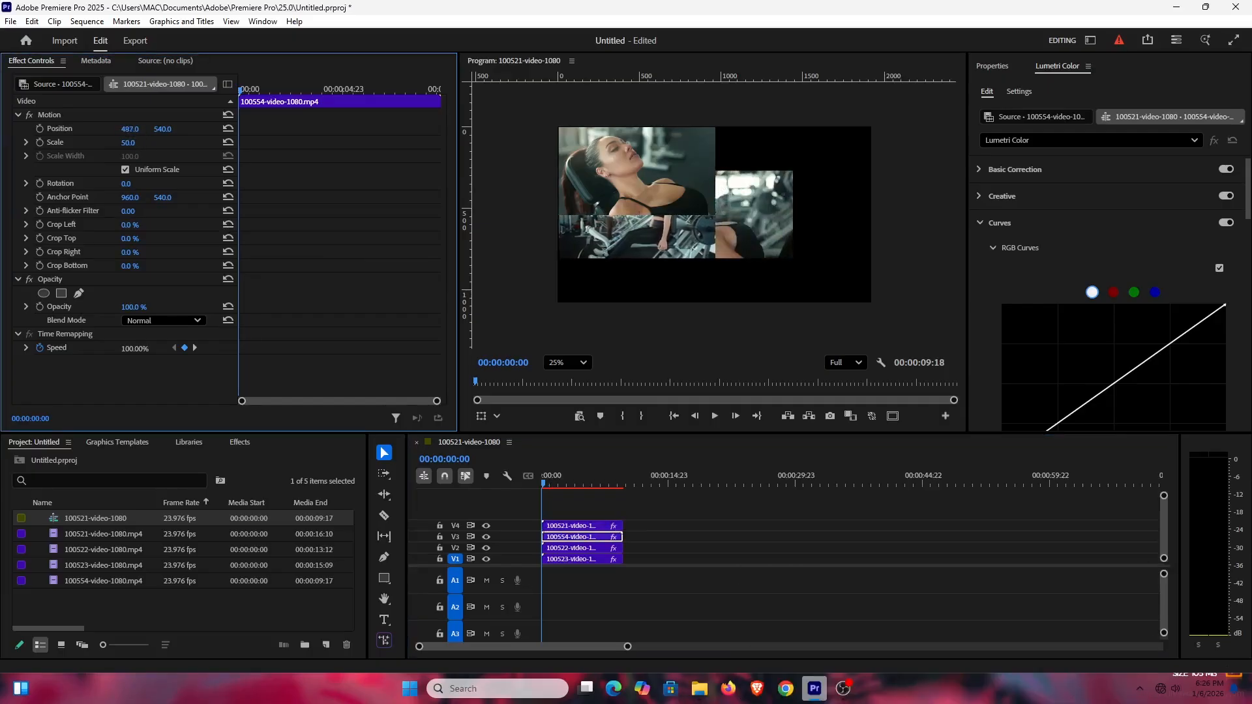
left_click_drag(163, 129, 330, 129)
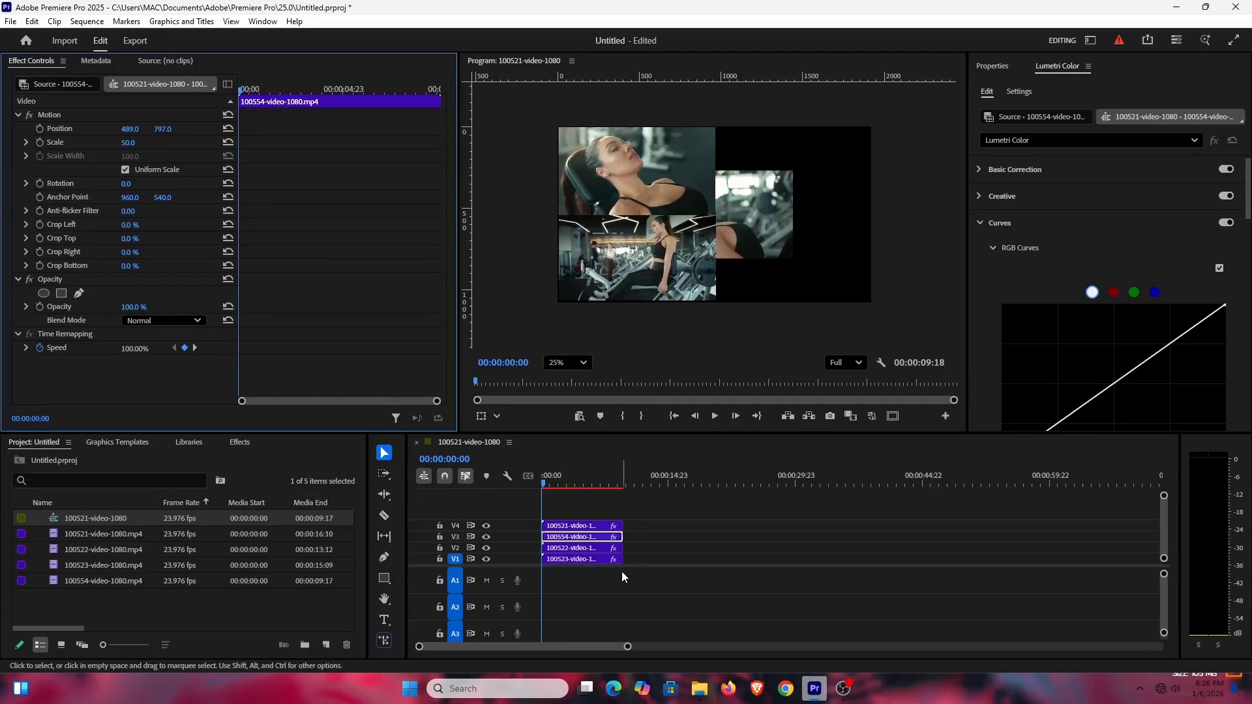
Move the V2 clip into the upper-right quadrant at position 1456, 275.
left_click(591, 548)
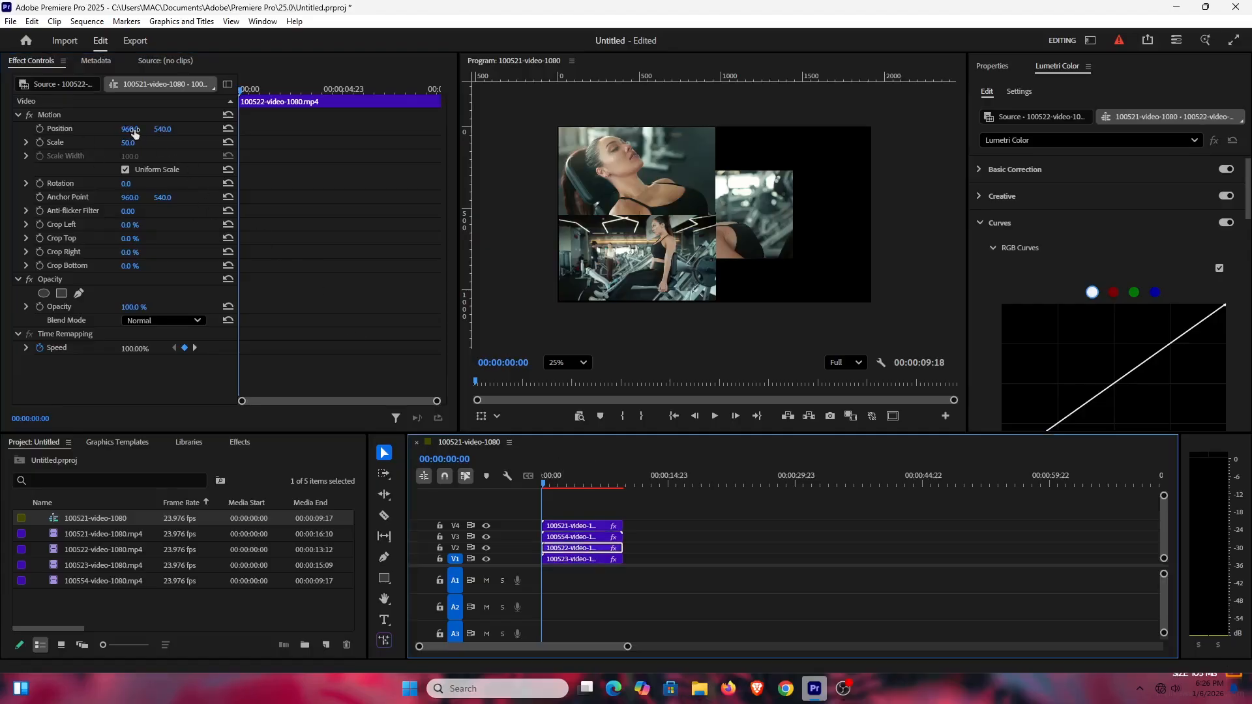
left_click_drag(135, 129, 444, 129)
left_click_drag(162, 129, 1, 129)
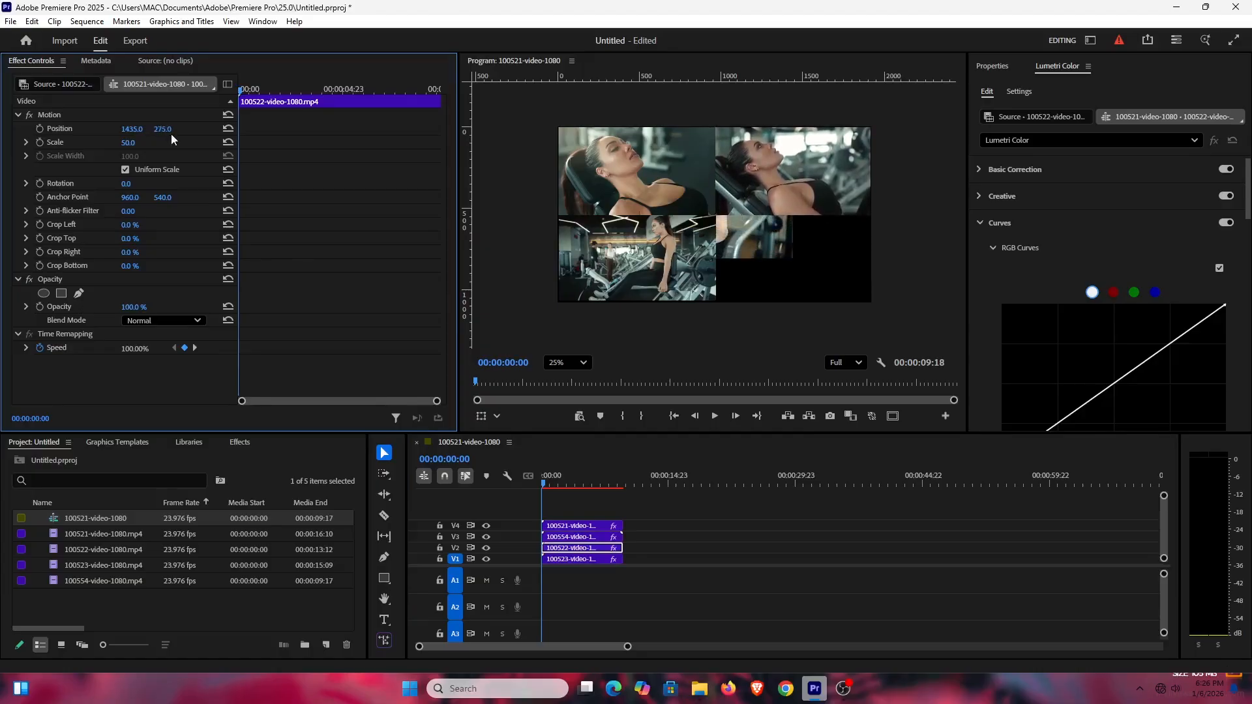
left_click_drag(131, 131, 144, 132)
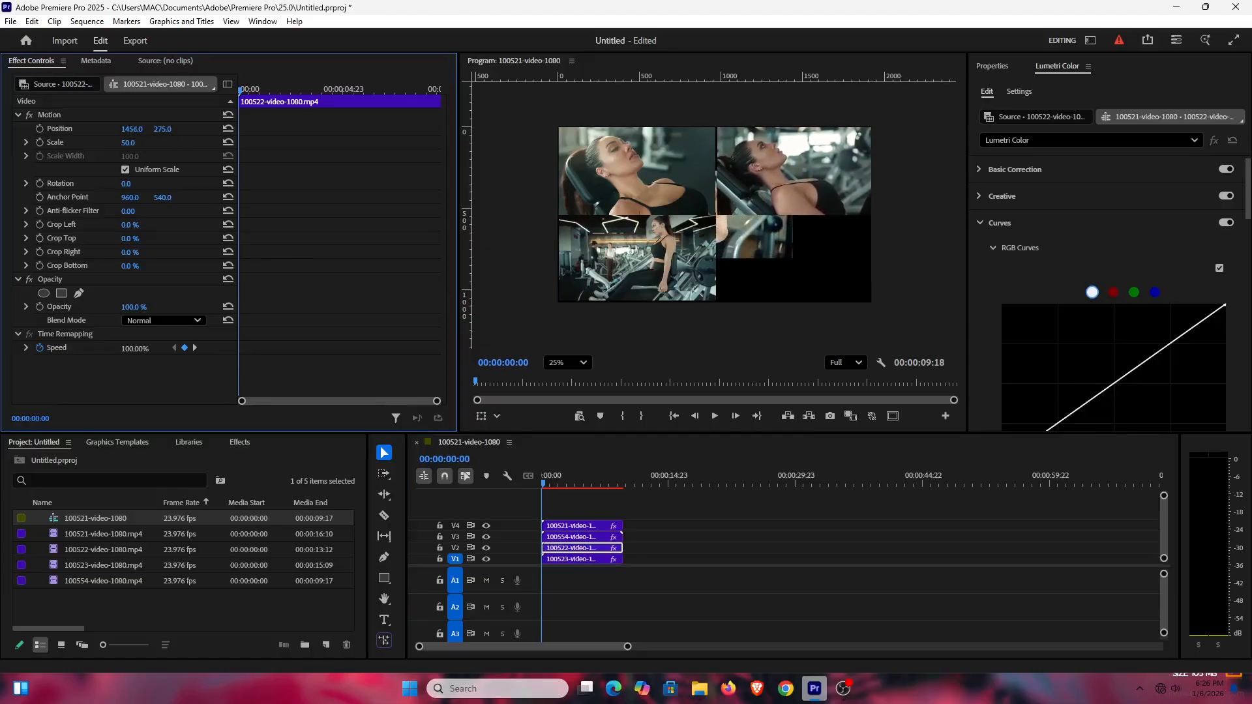
Move the V1 clip into the lower-right quadrant at position 1467, 821.
left_click(585, 560)
left_click_drag(130, 134, 460, 134)
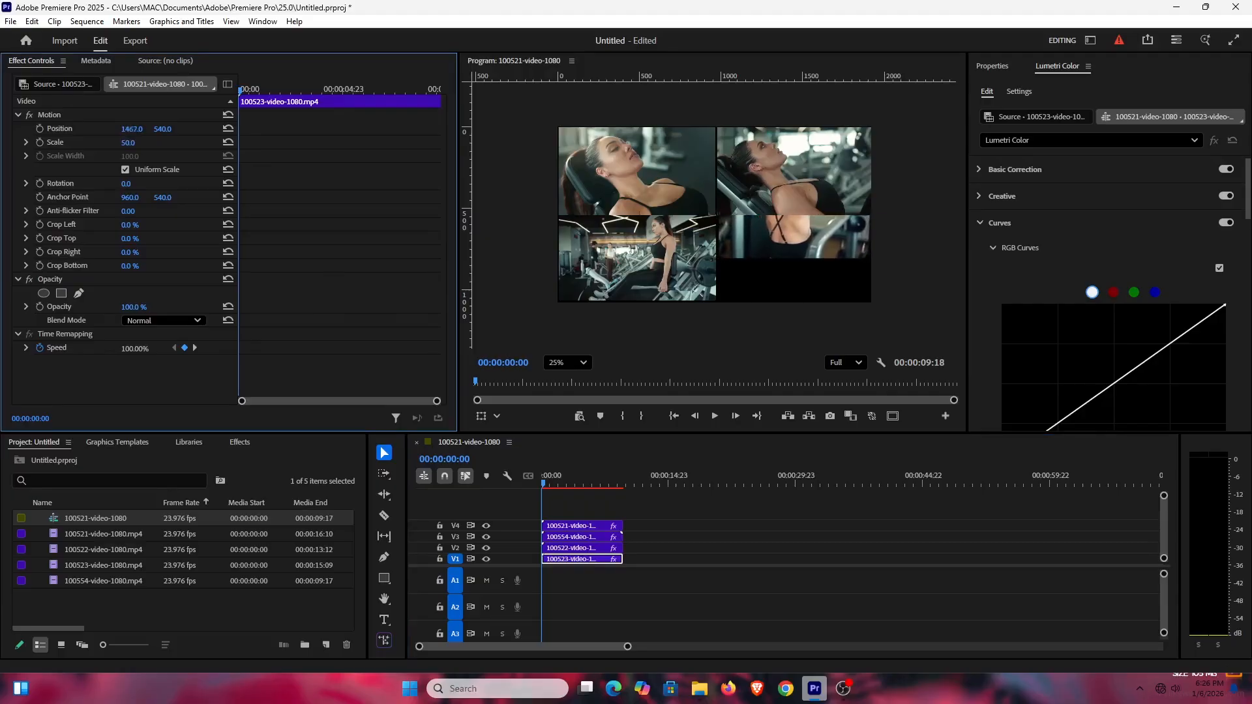
left_click_drag(162, 129, 346, 130)
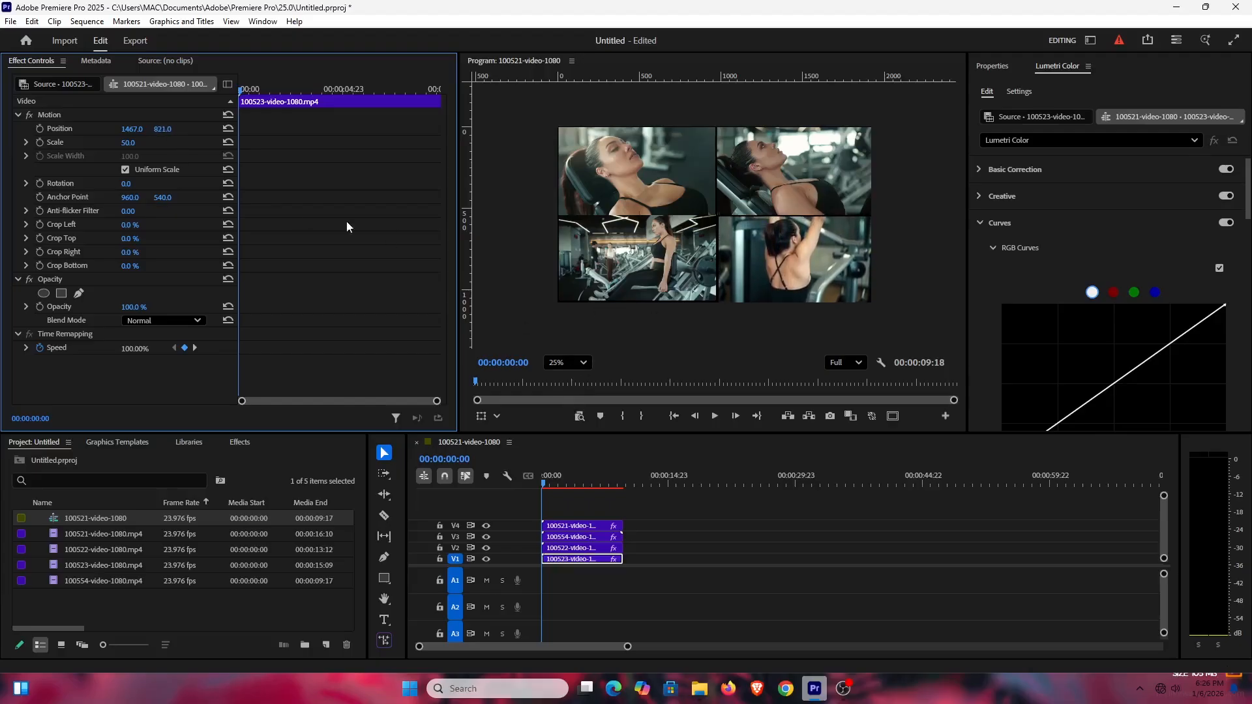
Shift the V2 clip right to a horizontal position of about 1471 and lower the V3 clip to vertical position 829.
left_click(586, 548)
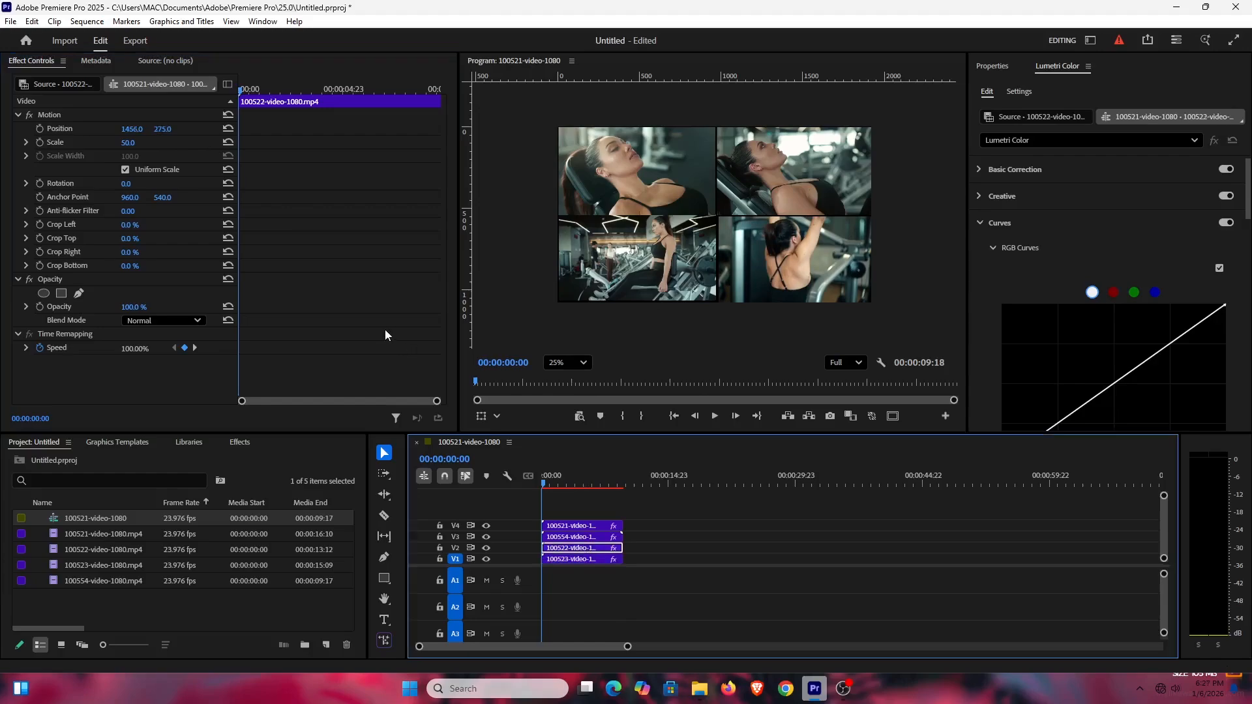
left_click_drag(132, 129, 141, 129)
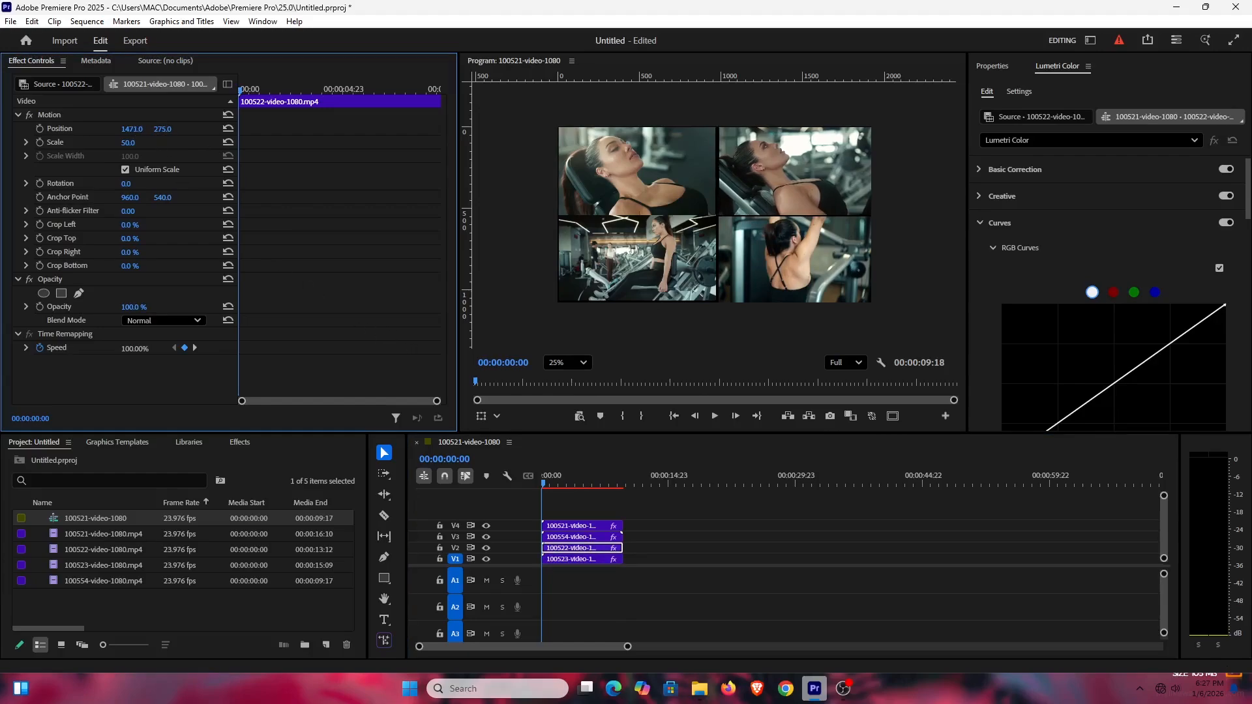
left_click(597, 537)
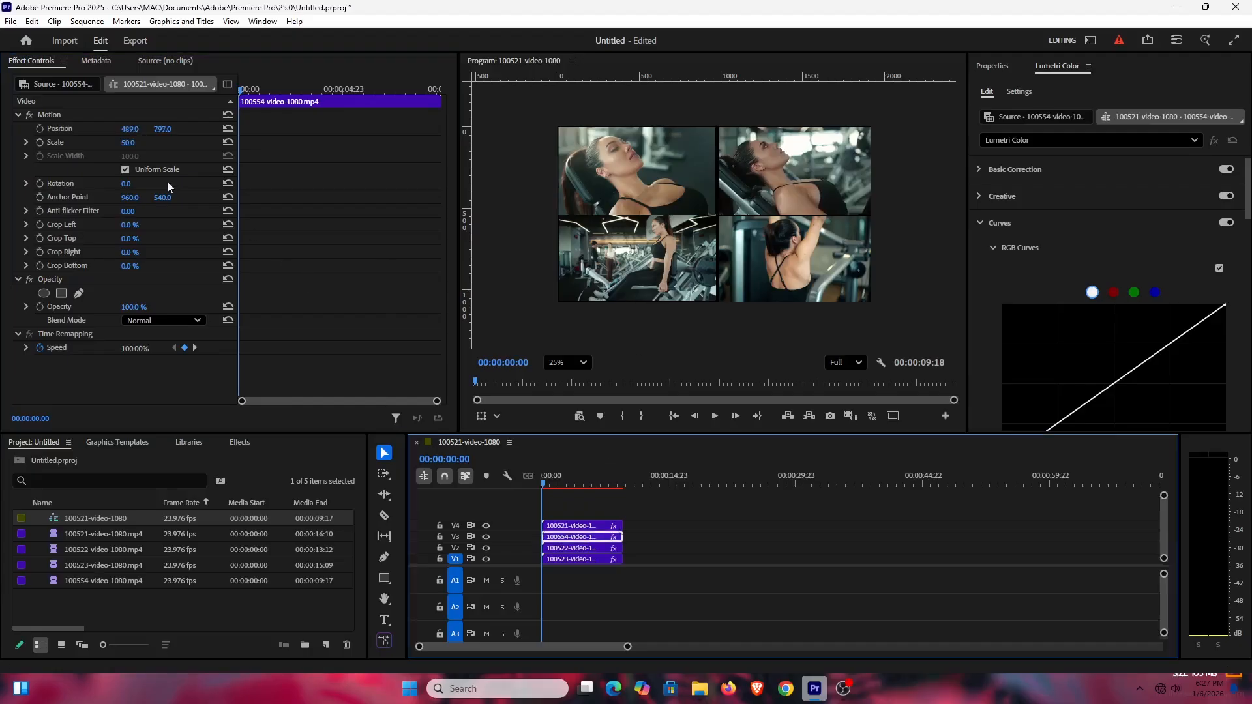
left_click(130, 129)
left_click_drag(131, 129, 181, 130)
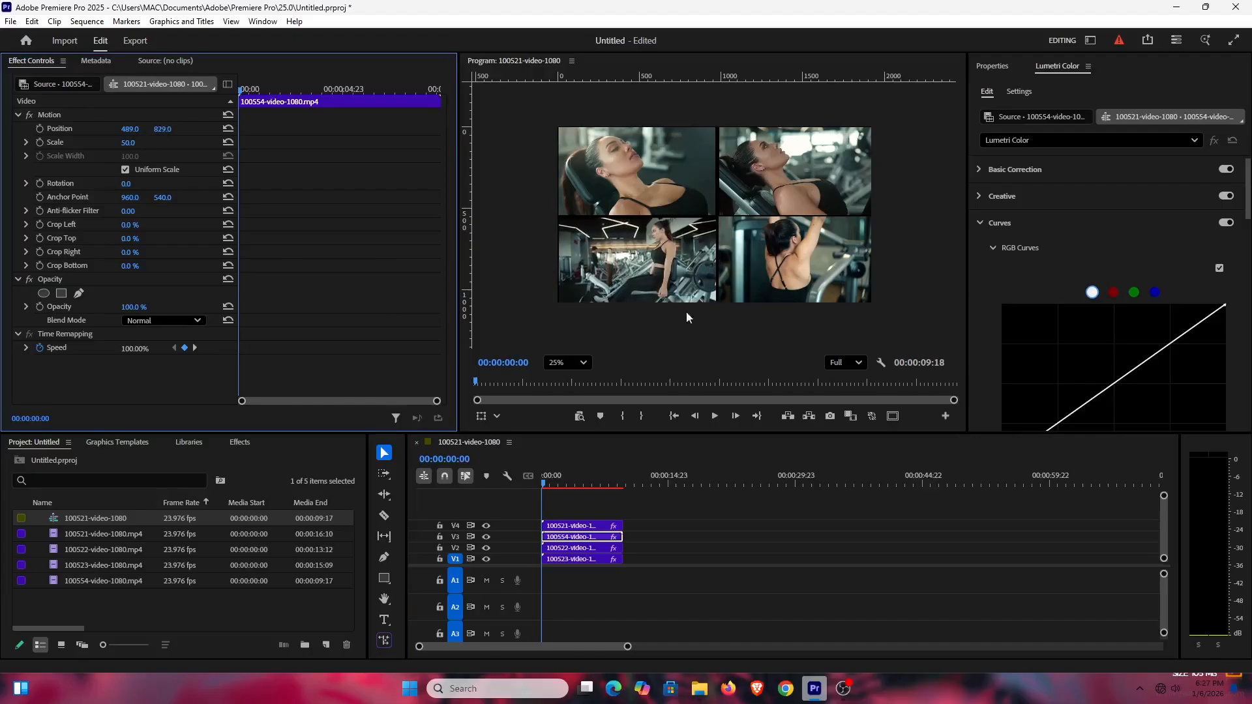
With the preview at 100%, shift the V4 and V3 clips slightly right to narrow the vertical gap between the quadrants.
left_click(584, 363)
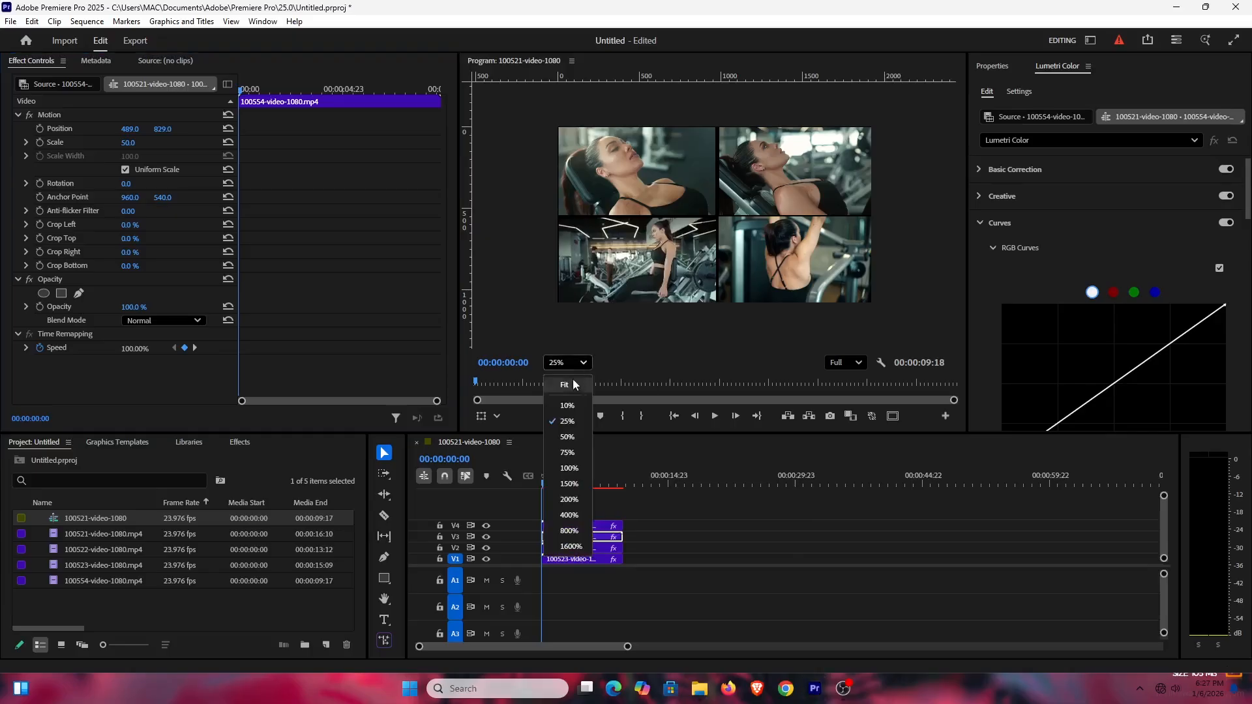
left_click(567, 481)
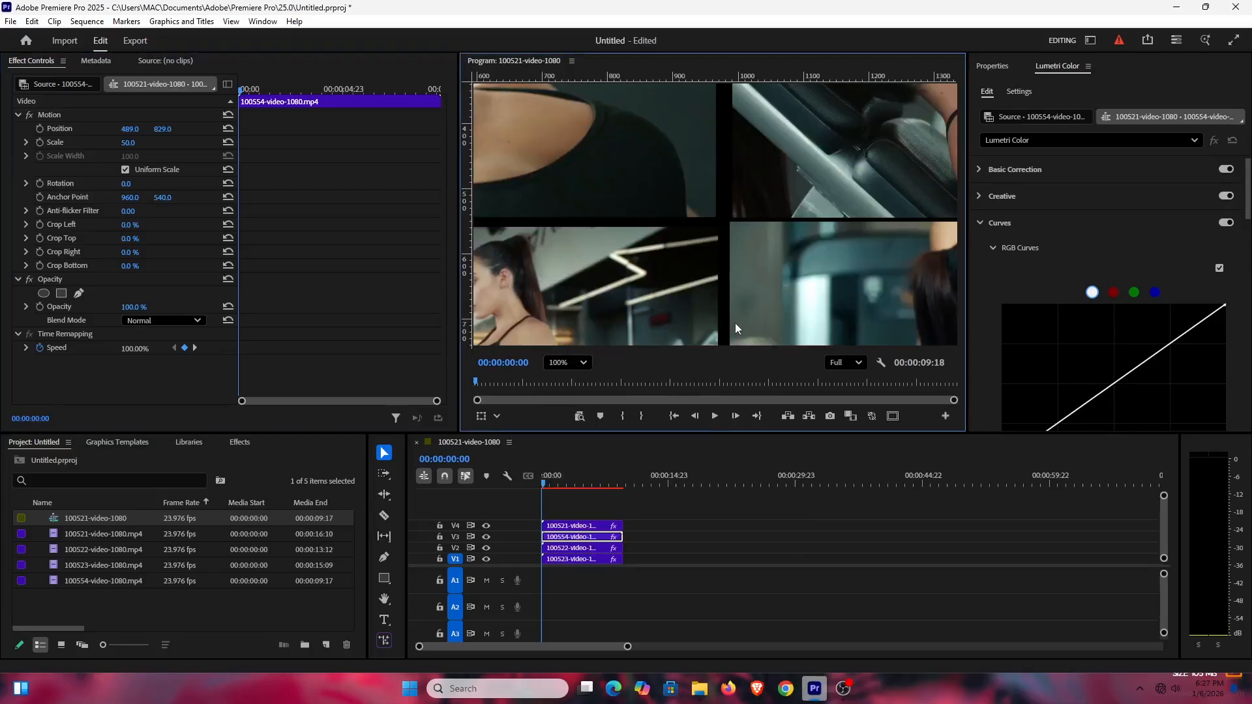
left_click(577, 526)
left_click_drag(128, 135, 157, 129)
left_click(580, 536)
Shift the V1 and V2 clips slightly left to close the vertical gap, setting the V2 clip's horizontal position to 1464.
left_click(578, 548)
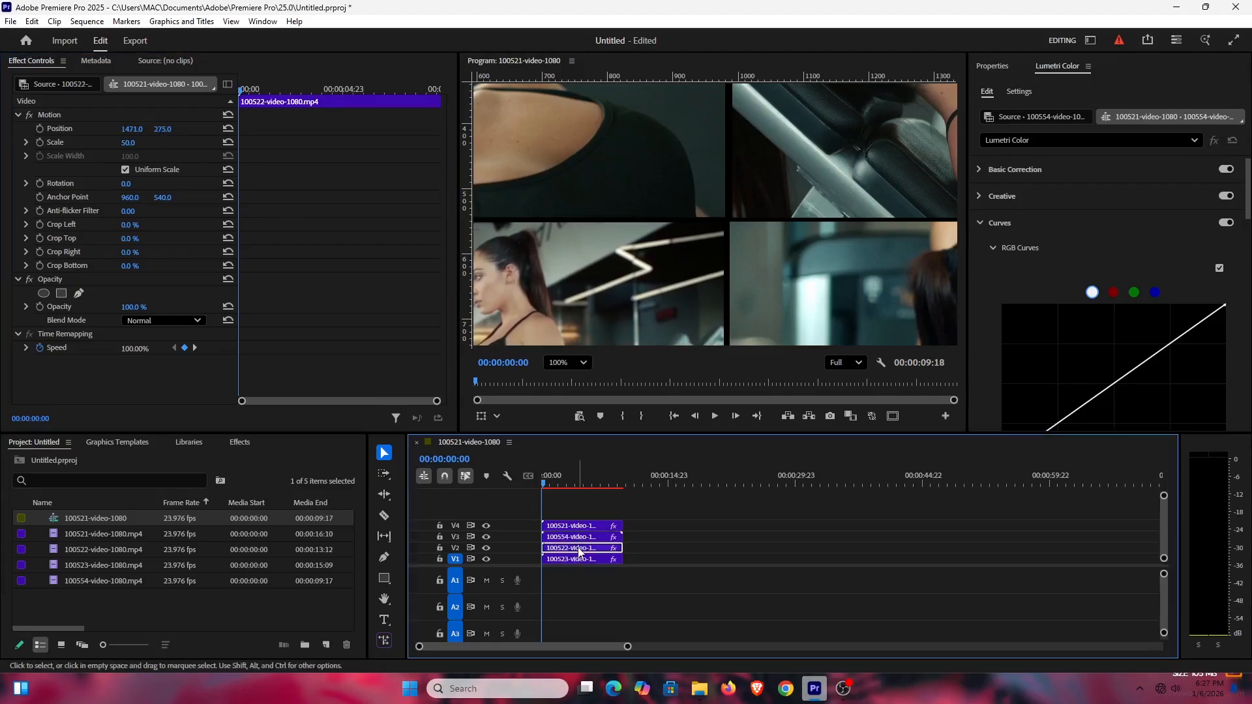
left_click_drag(162, 129, 136, 130)
left_click(571, 559)
left_click(571, 548)
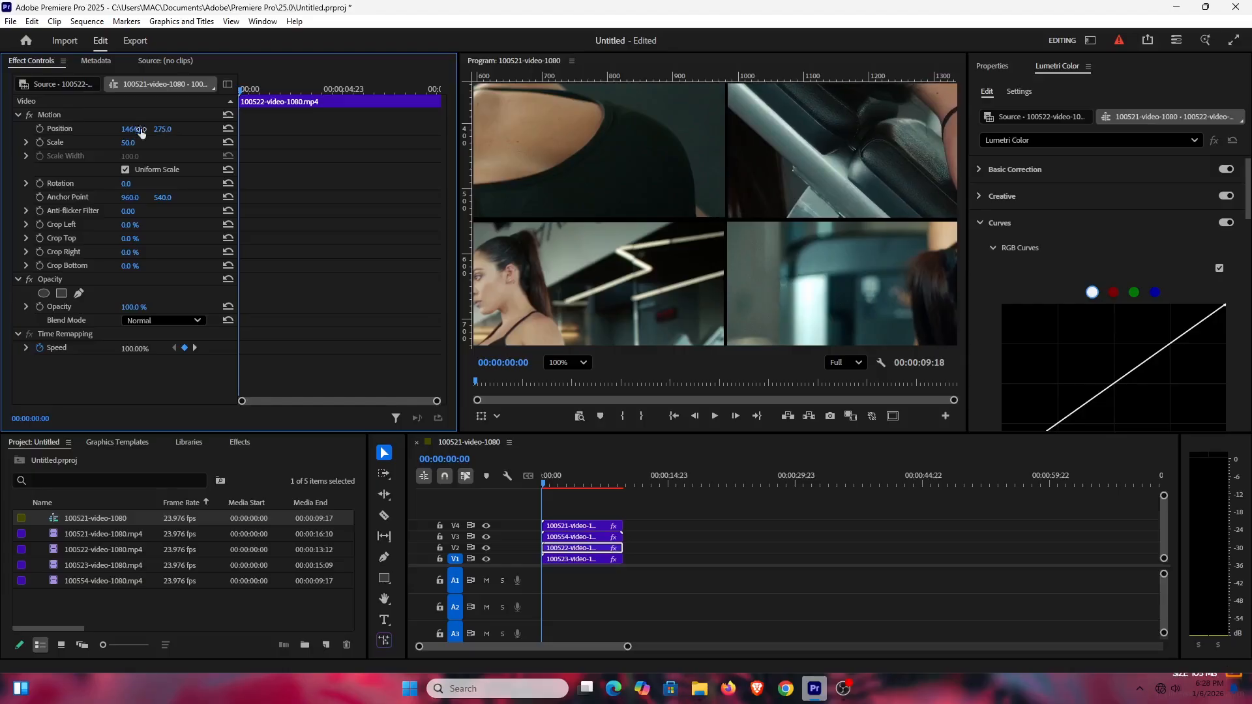
Play the four-way split screen from the start in a fitted preview, and return the playhead to the beginning.
left_click(566, 363)
left_click(575, 391)
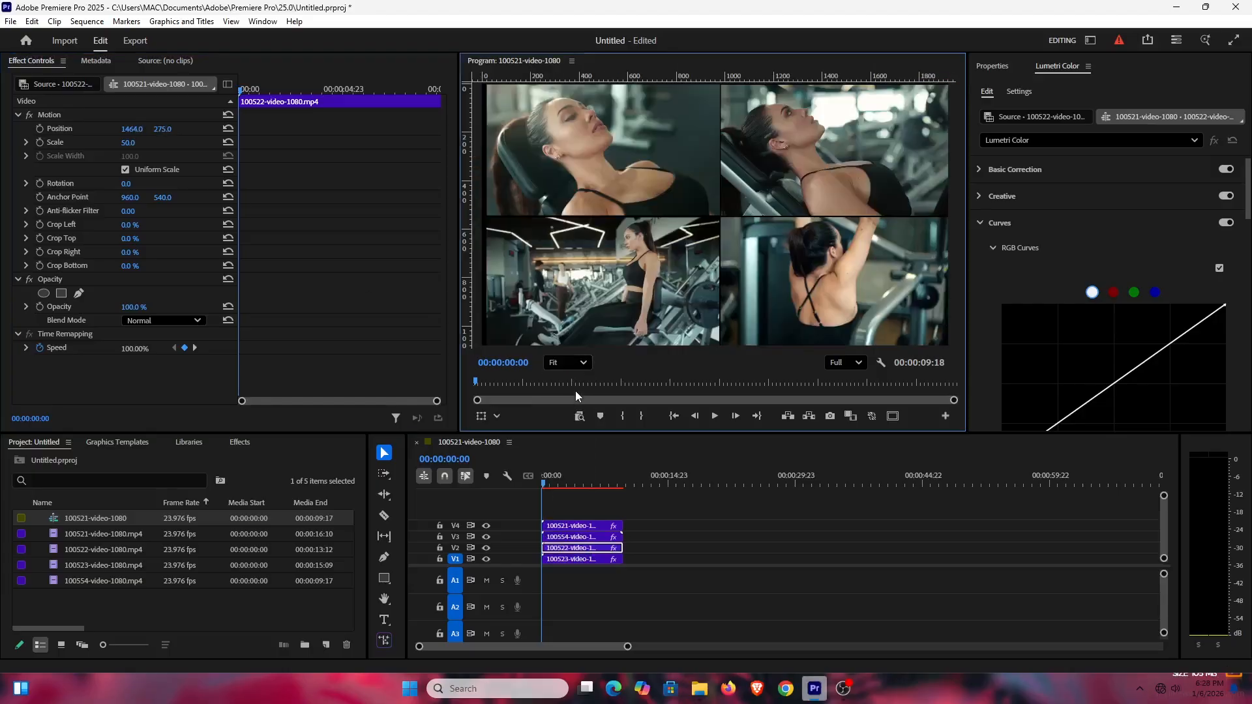
left_click_drag(543, 483, 515, 486)
left_click(714, 415)
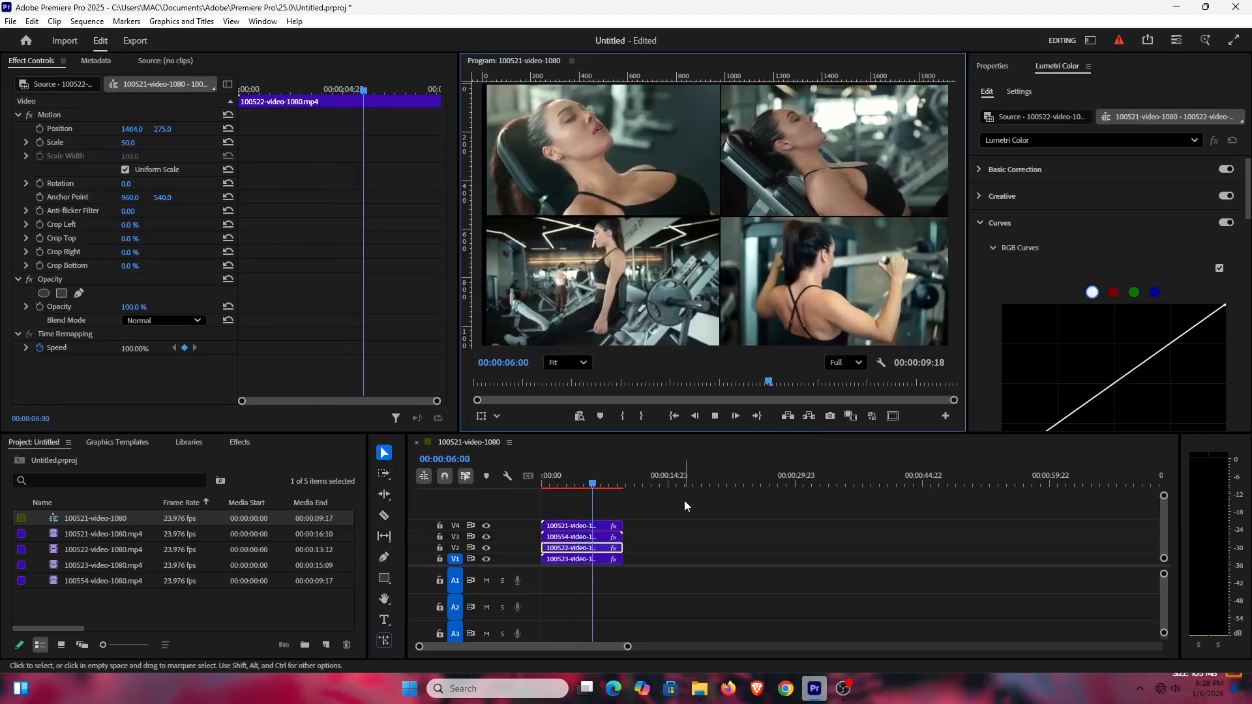
left_click(542, 481)
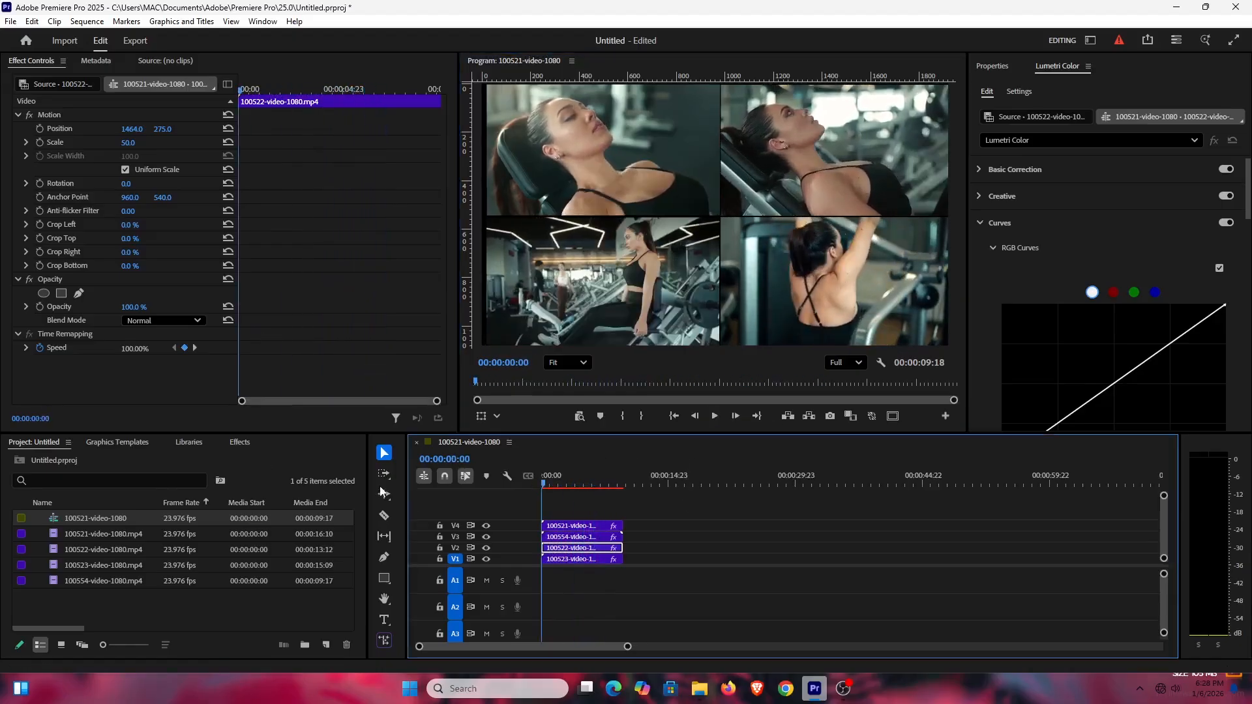
With the preview at 25%, draw a horizontal Pen line along the gap between the upper and lower clips, extending past both frame edges.
left_click(384, 557)
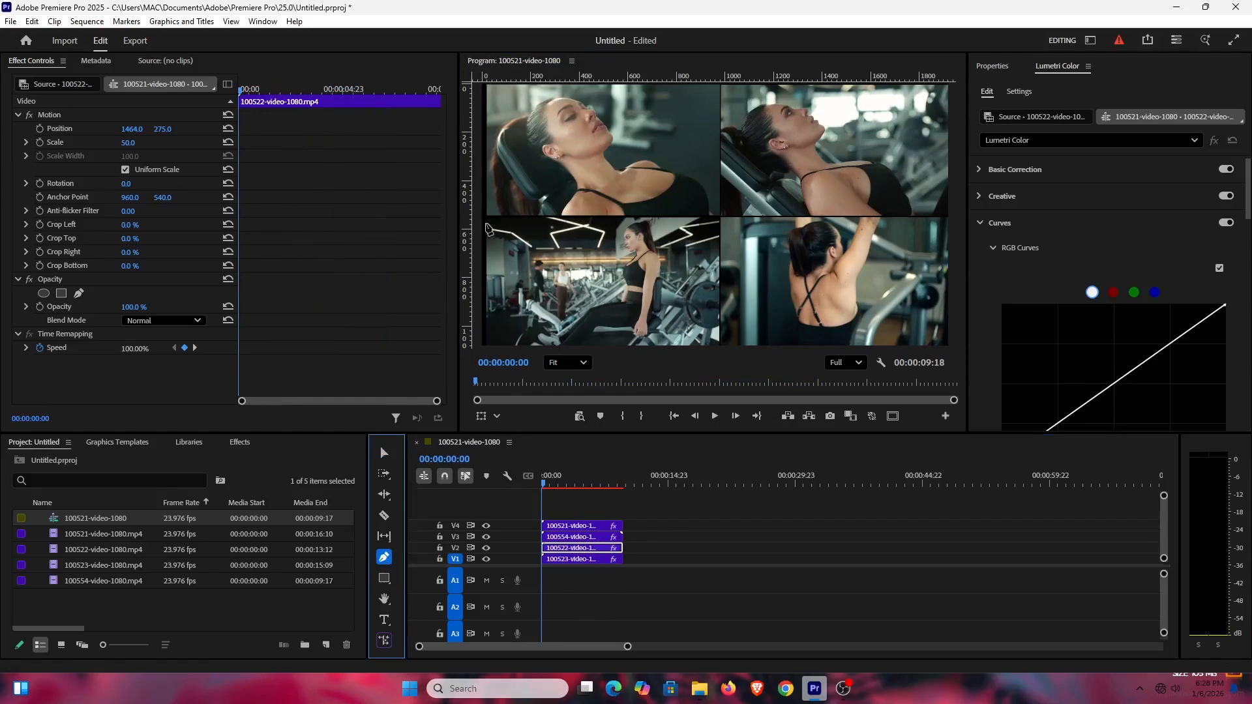
left_click(567, 363)
left_click(577, 424)
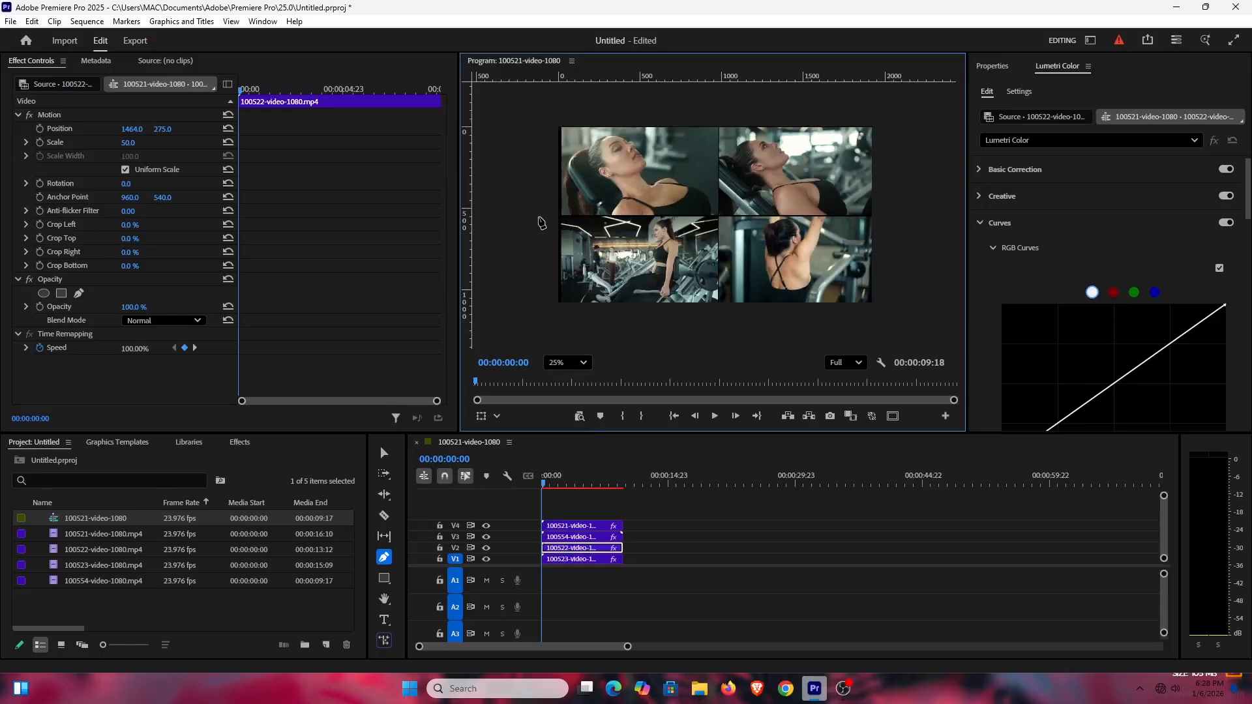
left_click(538, 218)
left_click(886, 217)
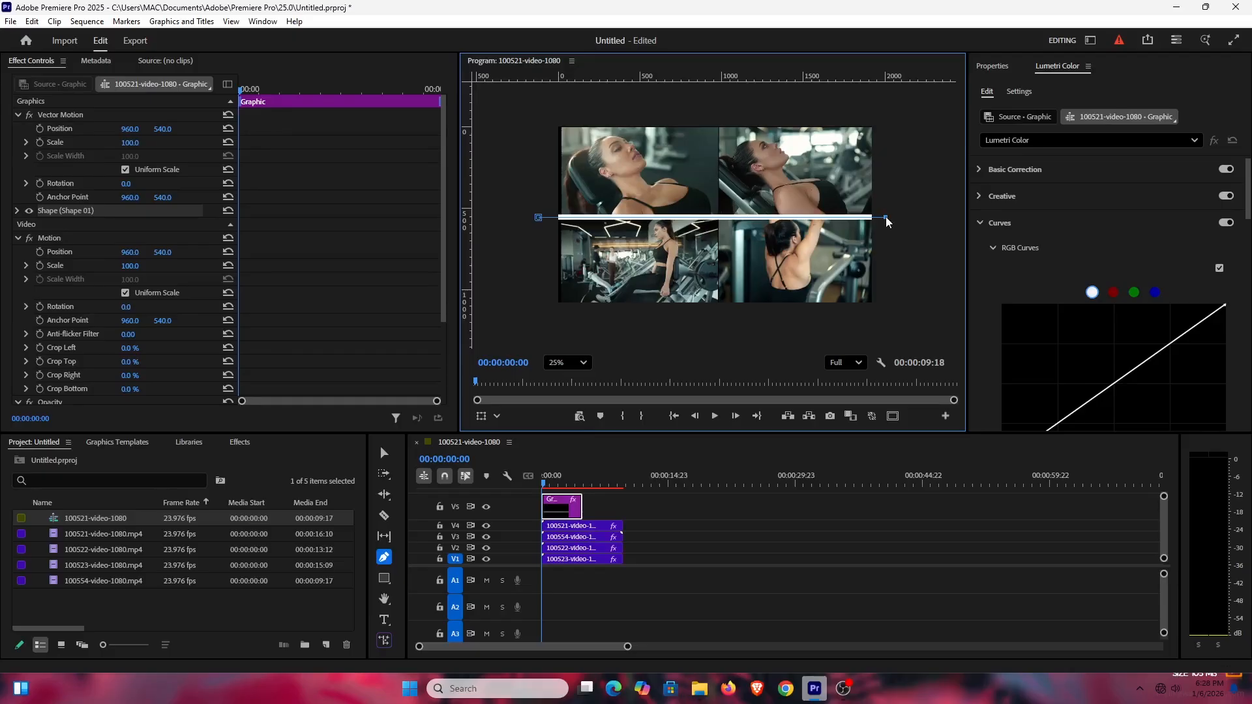
Continue the Pen path around outside the frame and down the middle gap as a vertical divider between the clips.
left_click(886, 118)
left_click(720, 117)
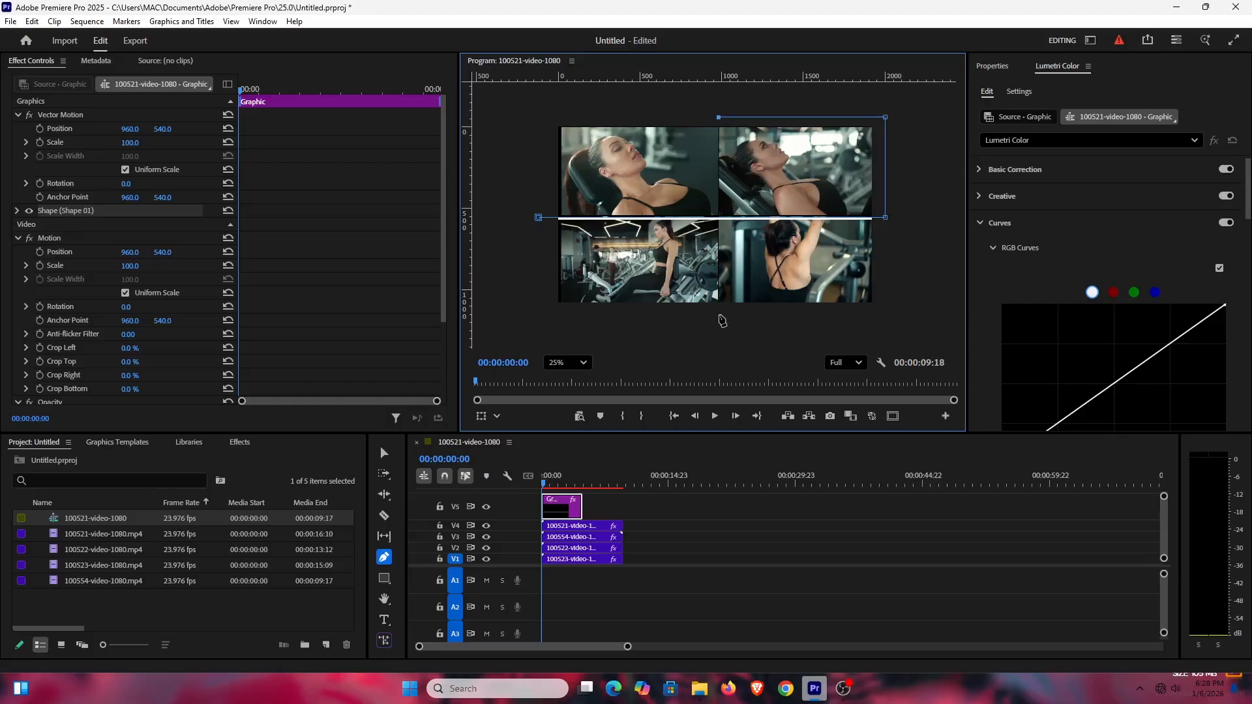
left_click(719, 316)
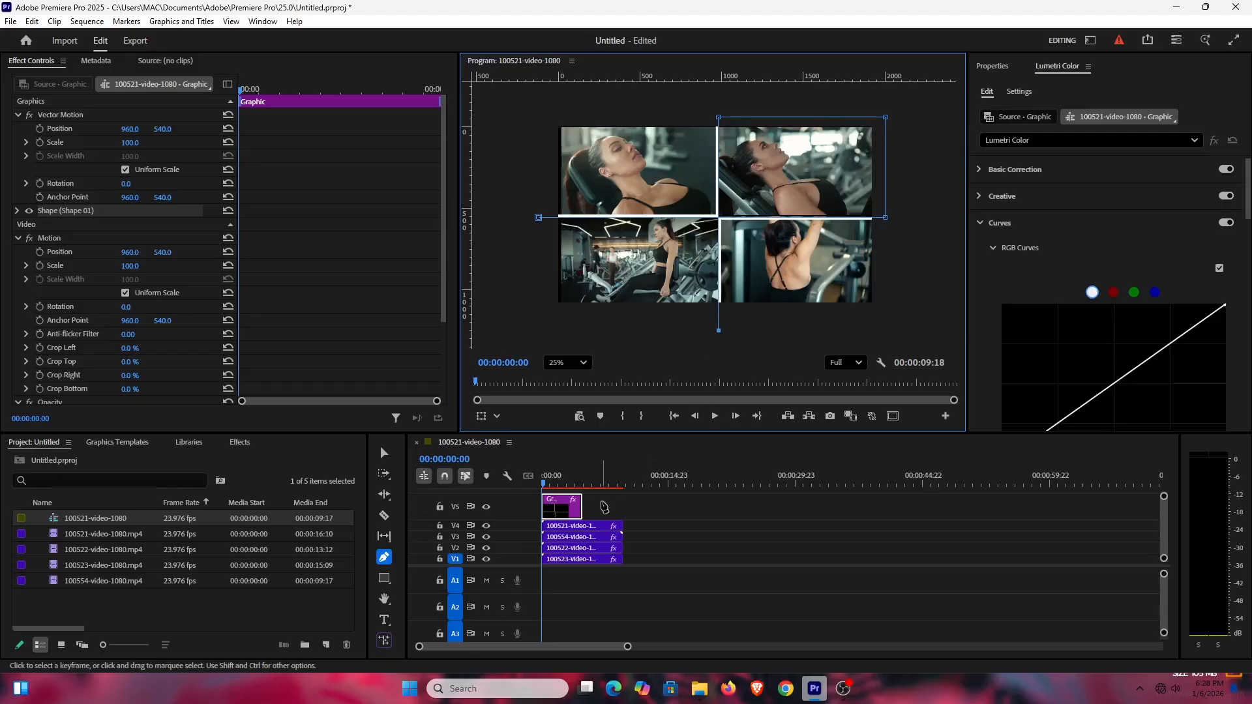
Extend the divider graphic on V5 to the end of the video clips and play the sequence.
left_click(383, 451)
left_click_drag(580, 504, 620, 504)
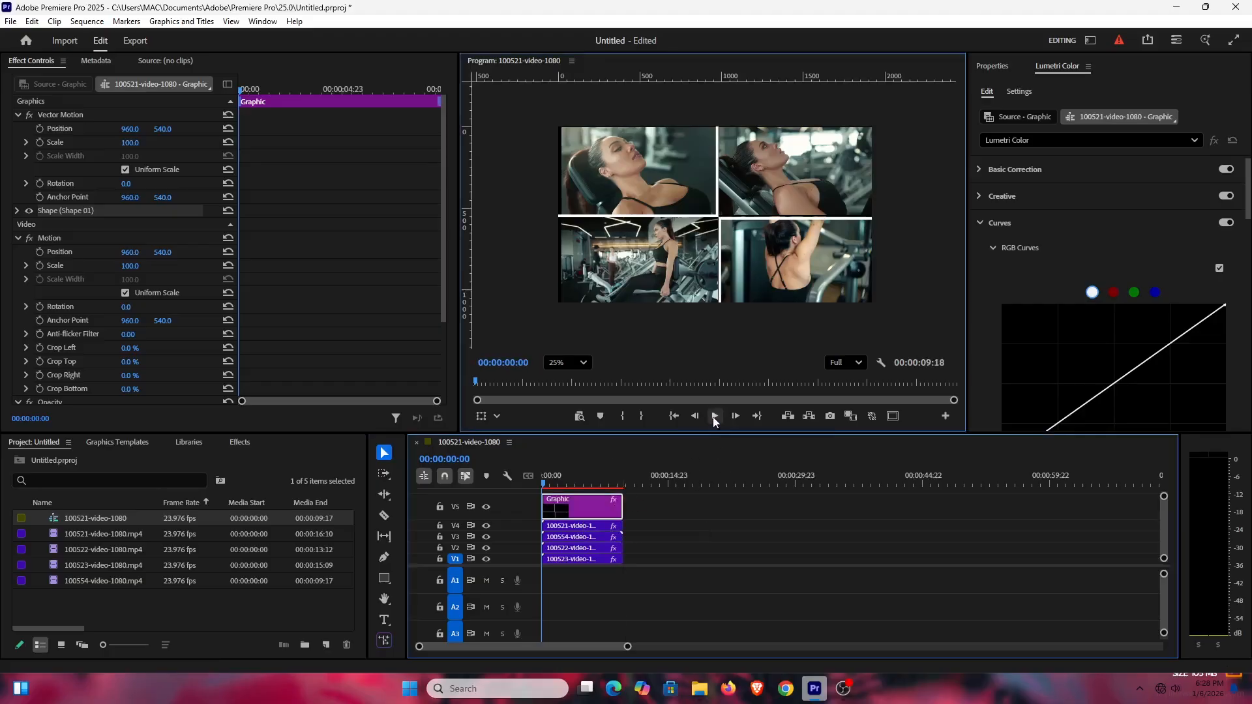
left_click(715, 417)
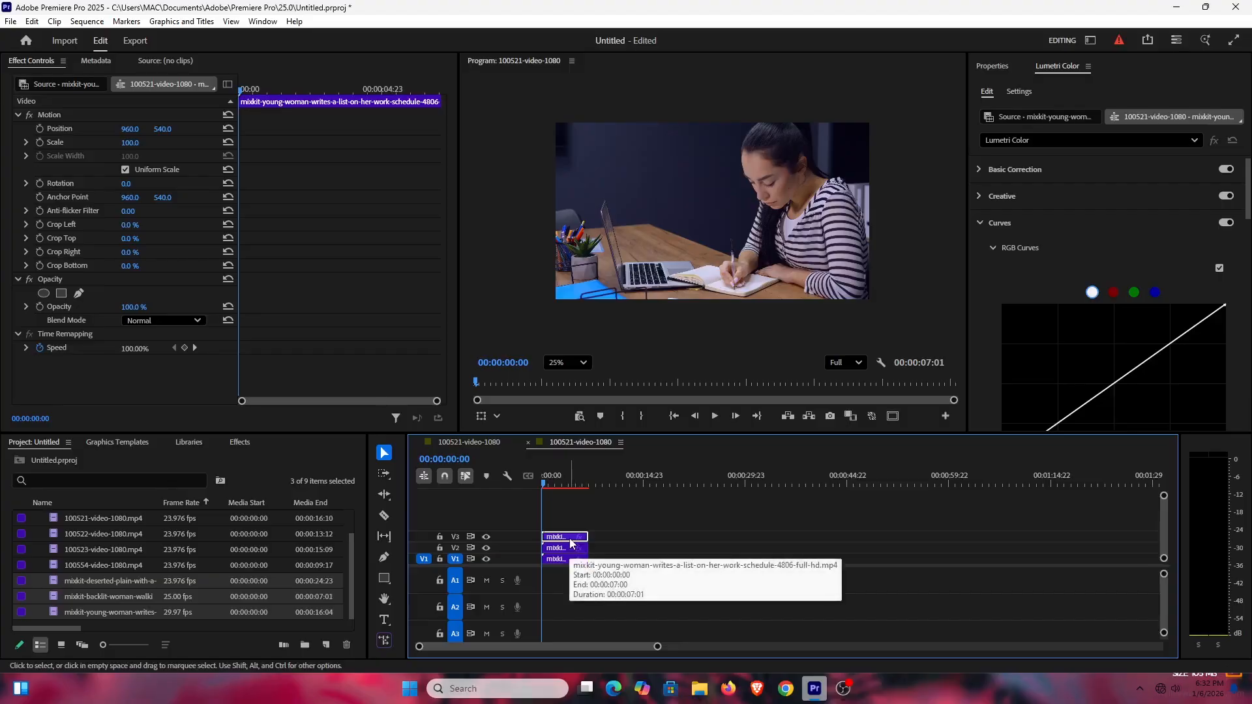
Set the scale of the writing-woman clip on V3 and the campfire clip on V2 to 50.
left_click(130, 143)
type("50")
key("Return")
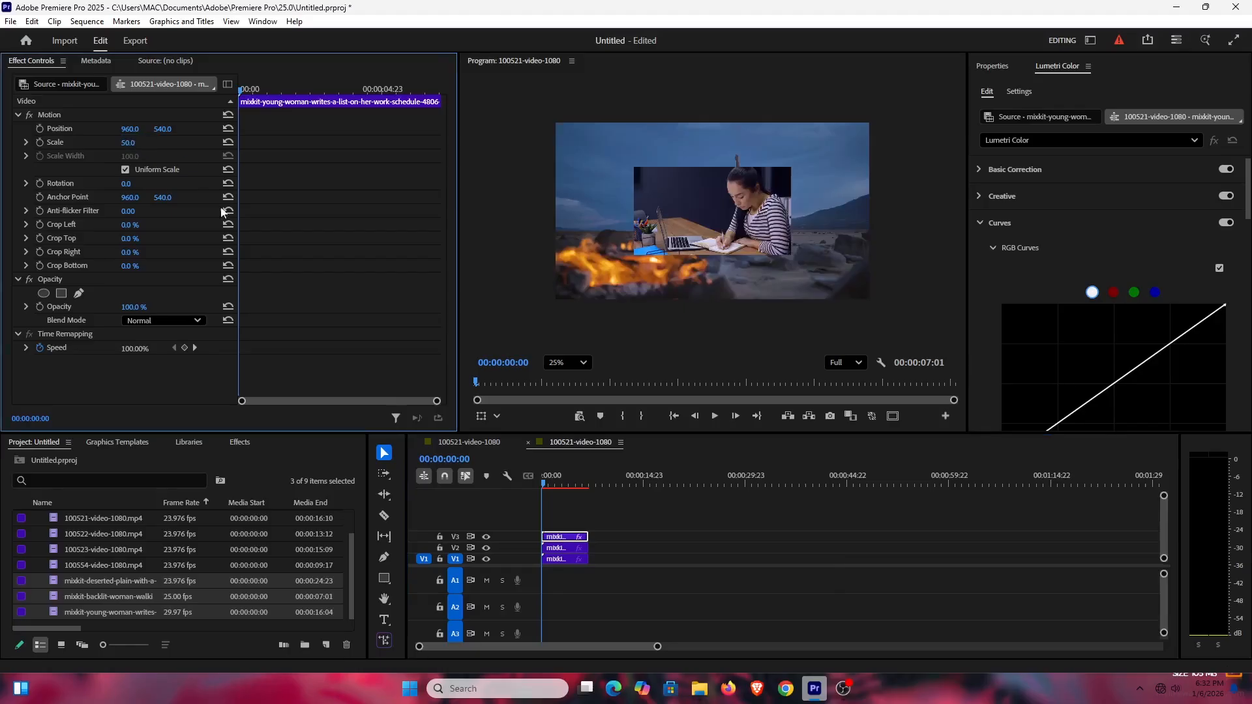
left_click(557, 547)
left_click(137, 142)
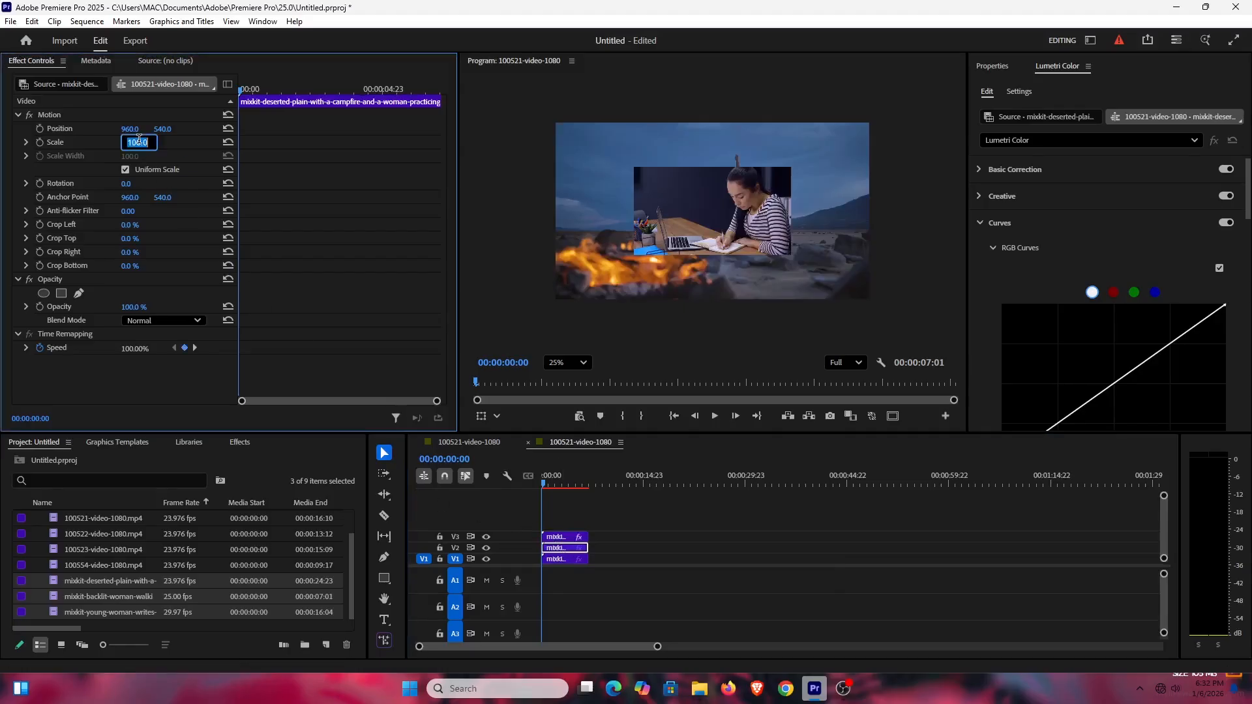
type("50")
key("Return")
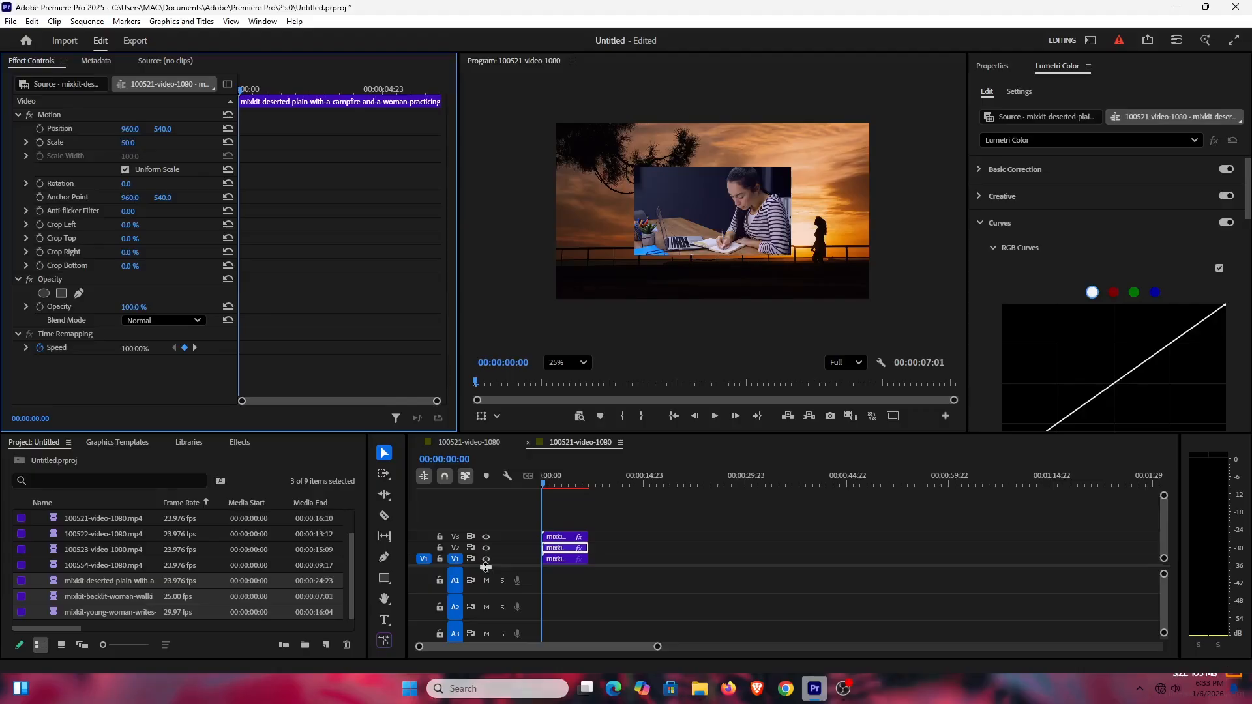
Move the writing-woman clip on V3 into the upper-left quadrant at position 479, 266.
left_click(561, 537)
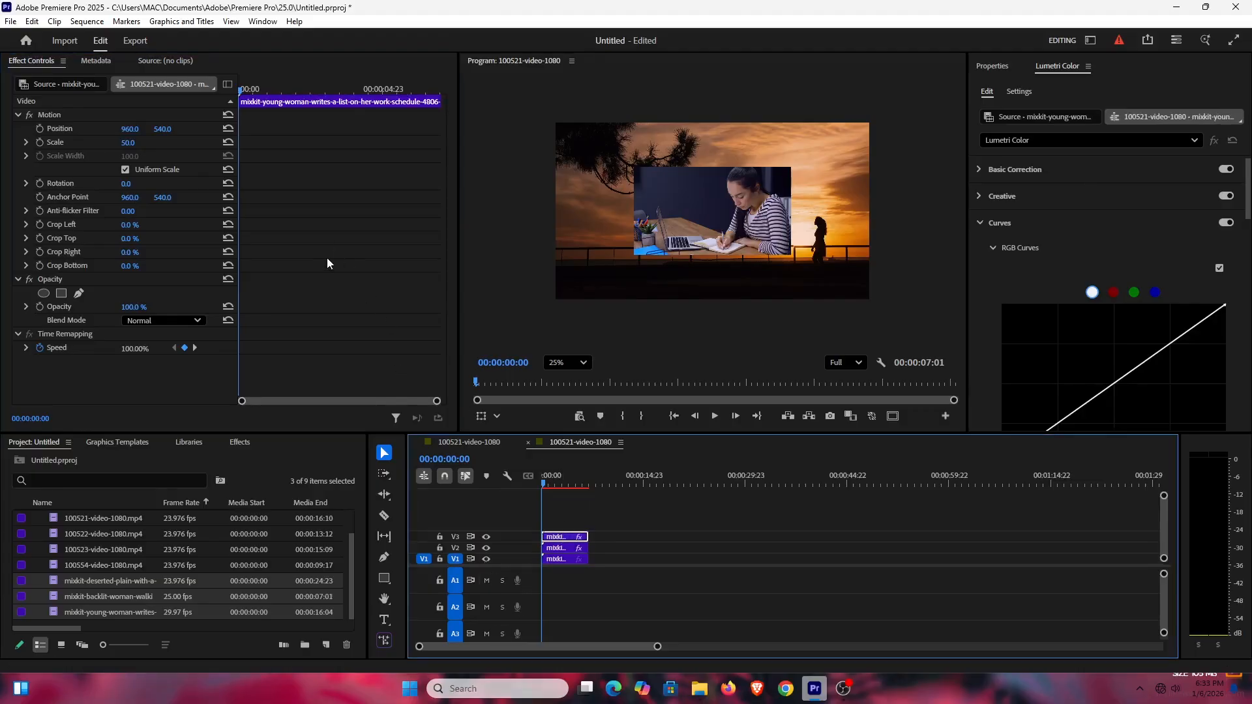
left_click_drag(134, 132, 56, 133)
left_click_drag(162, 129, 119, 128)
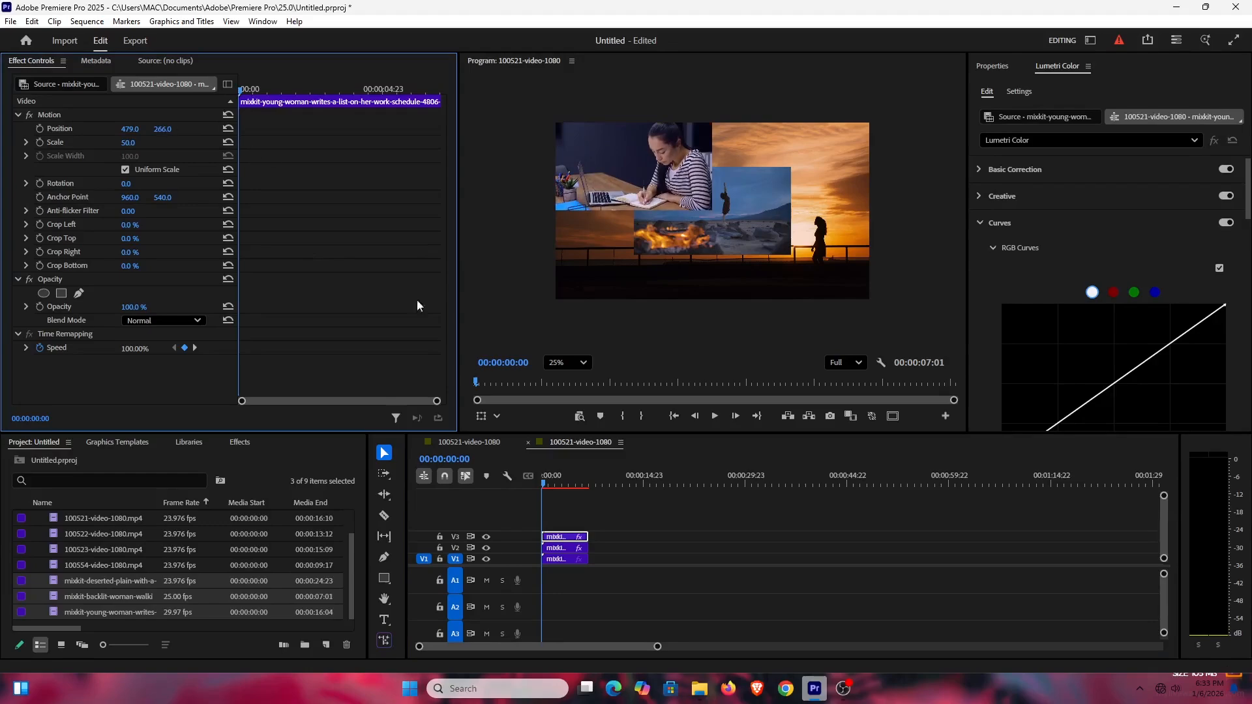
Move the campfire clip on V2 into the lower-left quadrant at position 473, 811.
left_click(555, 548)
left_click(129, 128)
left_click_drag(130, 128, 57, 128)
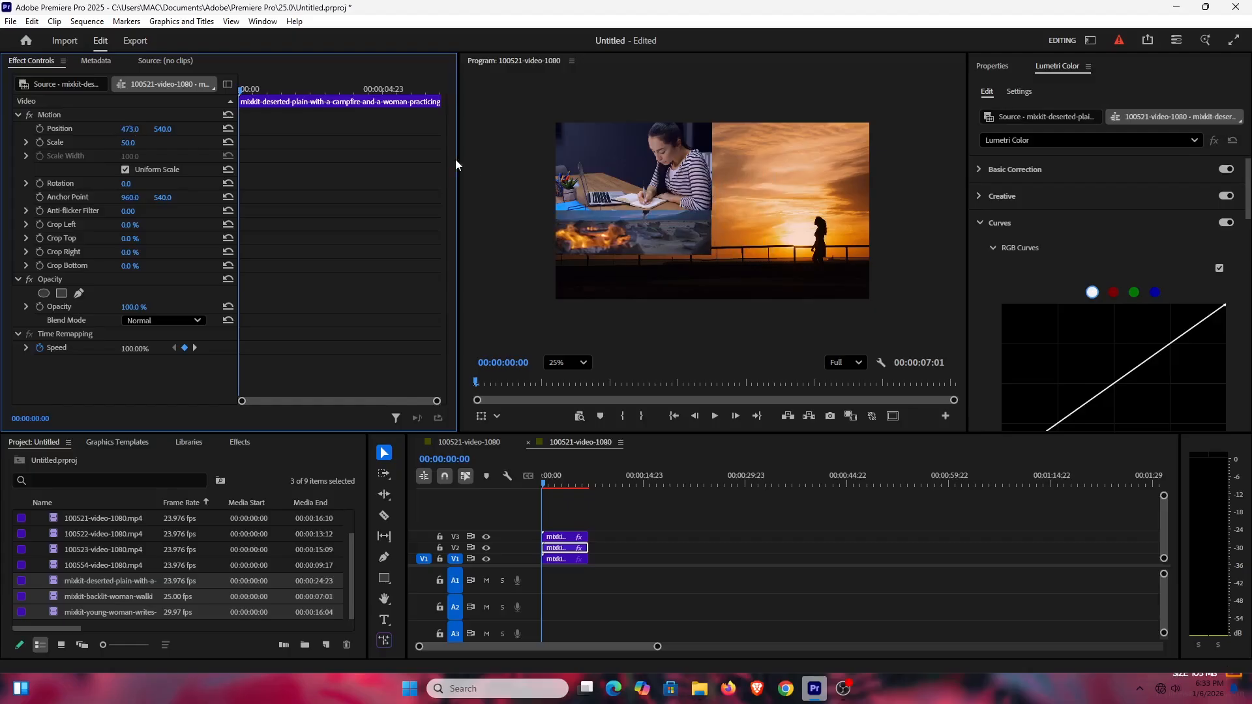
left_click_drag(162, 129, 207, 129)
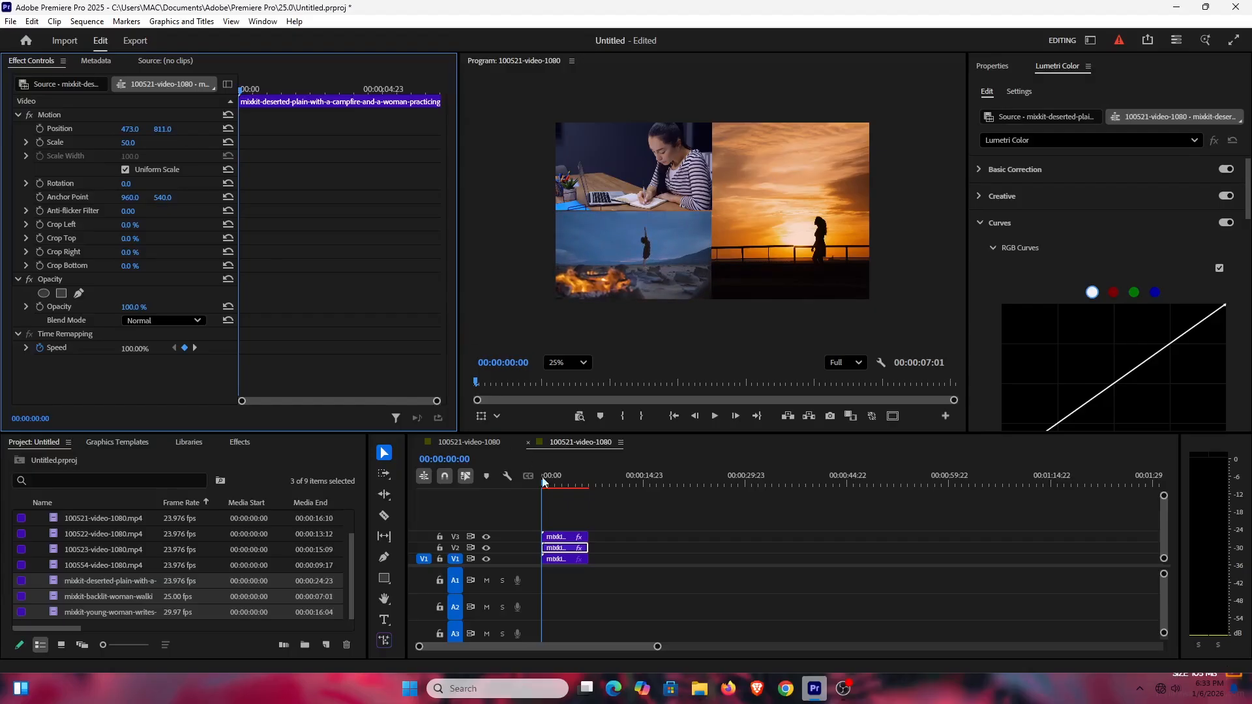
Find the Crop video effect and apply it to the sunset woman clip on V1.
left_click(571, 560)
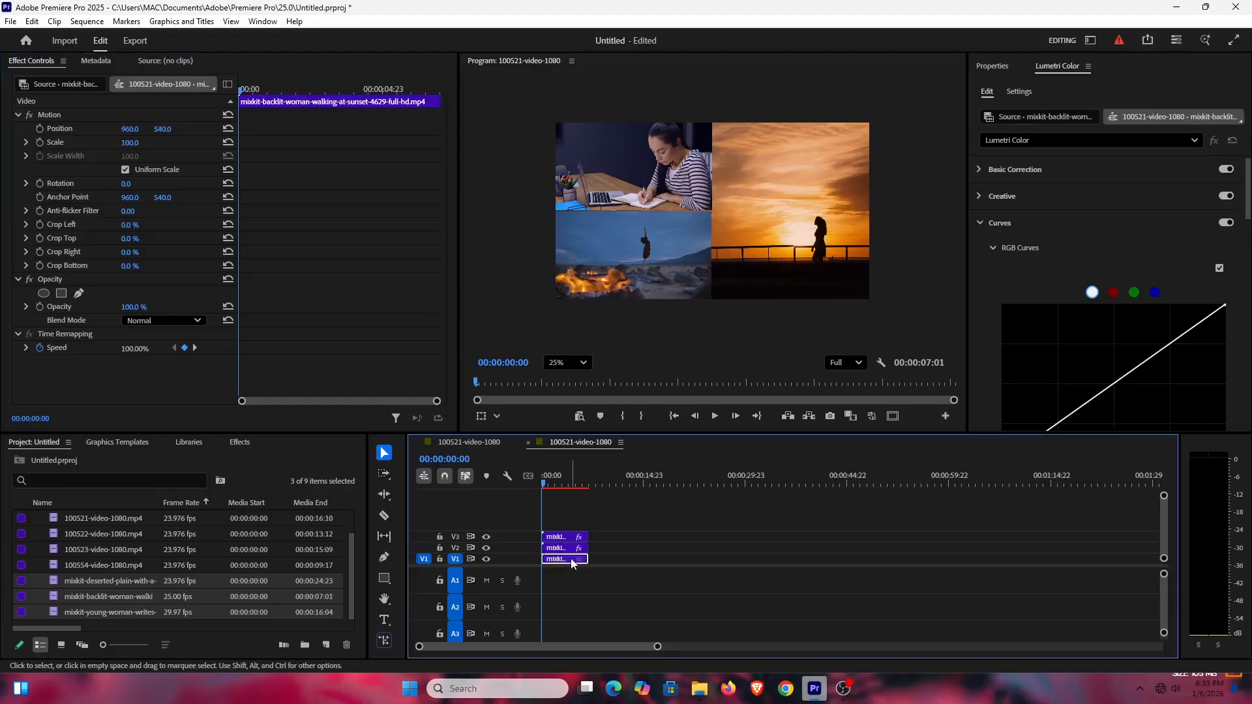
left_click(248, 447)
left_click(104, 461)
type("crop")
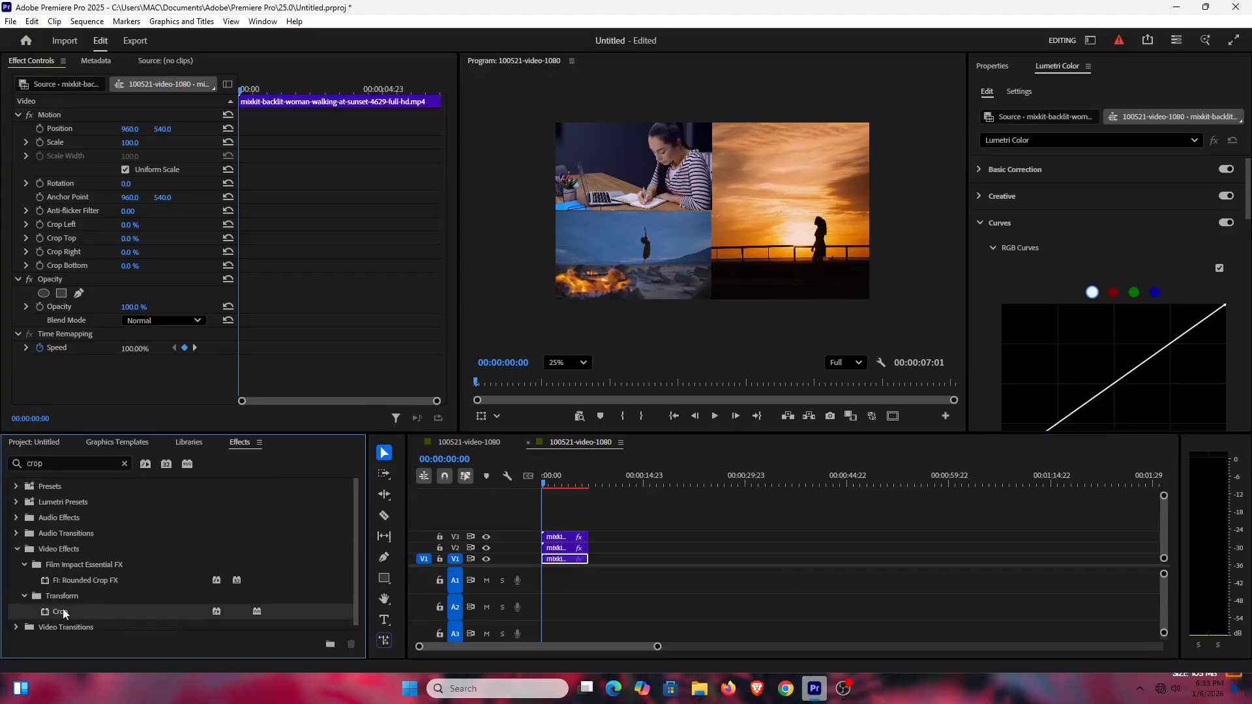
left_click_drag(62, 611, 557, 561)
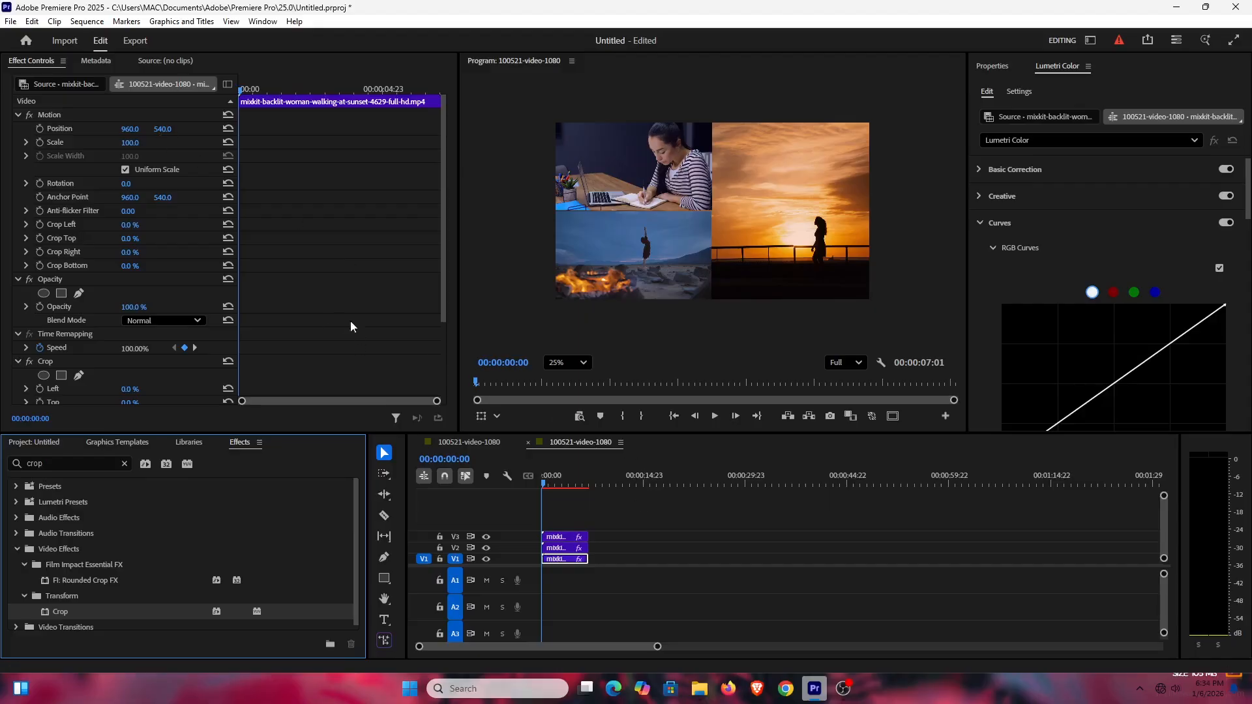
Set the sunset clip's left crop to 50%, play the sequence, and return the playhead to the start.
scroll(96, 342, "down", 1)
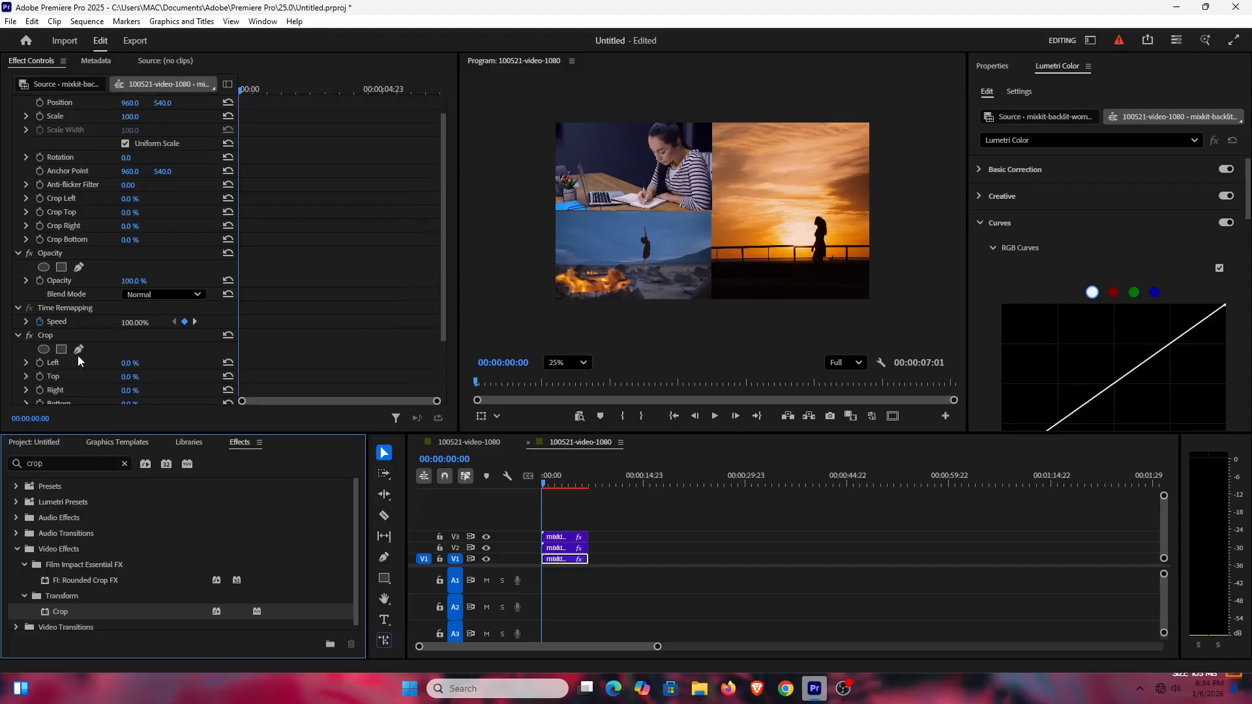
left_click_drag(130, 363, 190, 362)
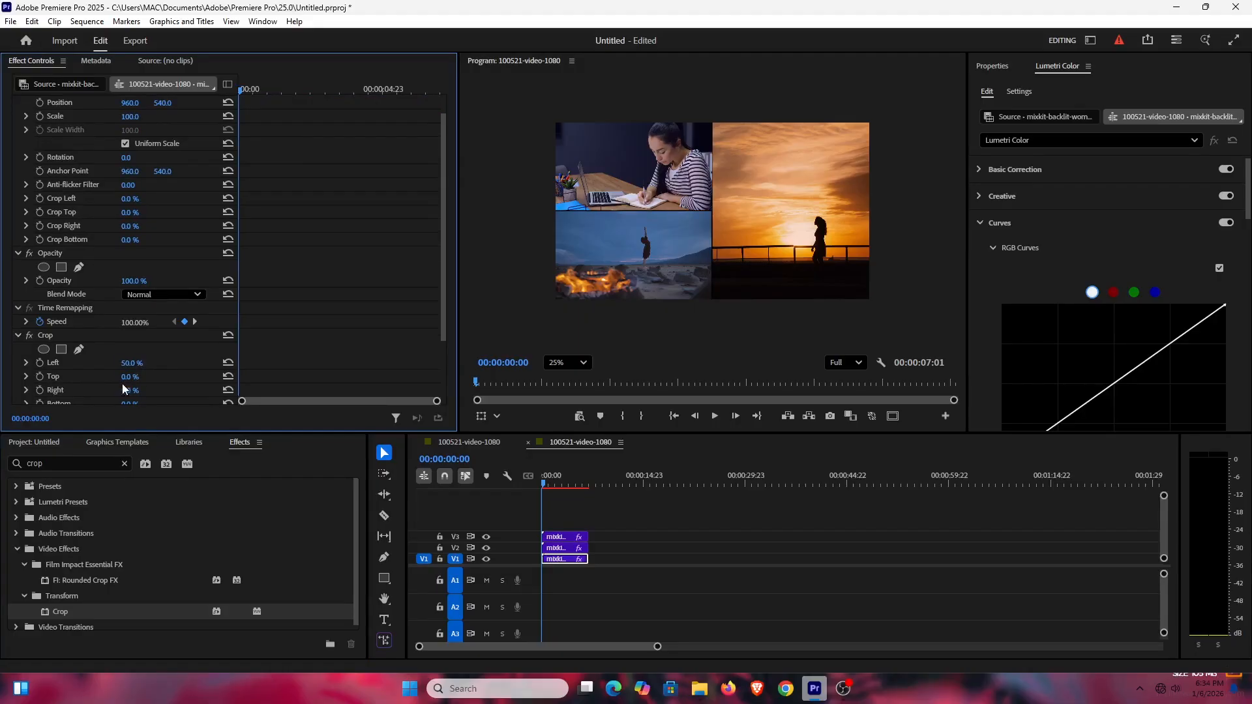
left_click_drag(131, 363, 130, 362)
left_click(715, 416)
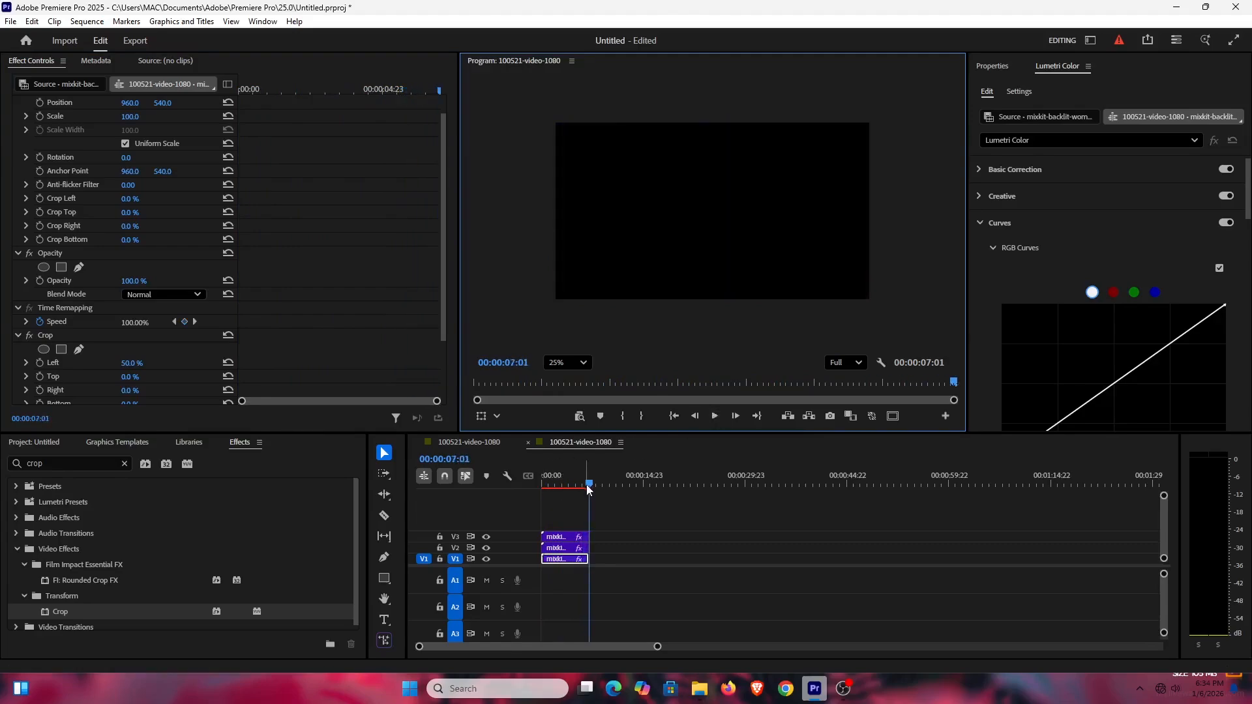
left_click(537, 487)
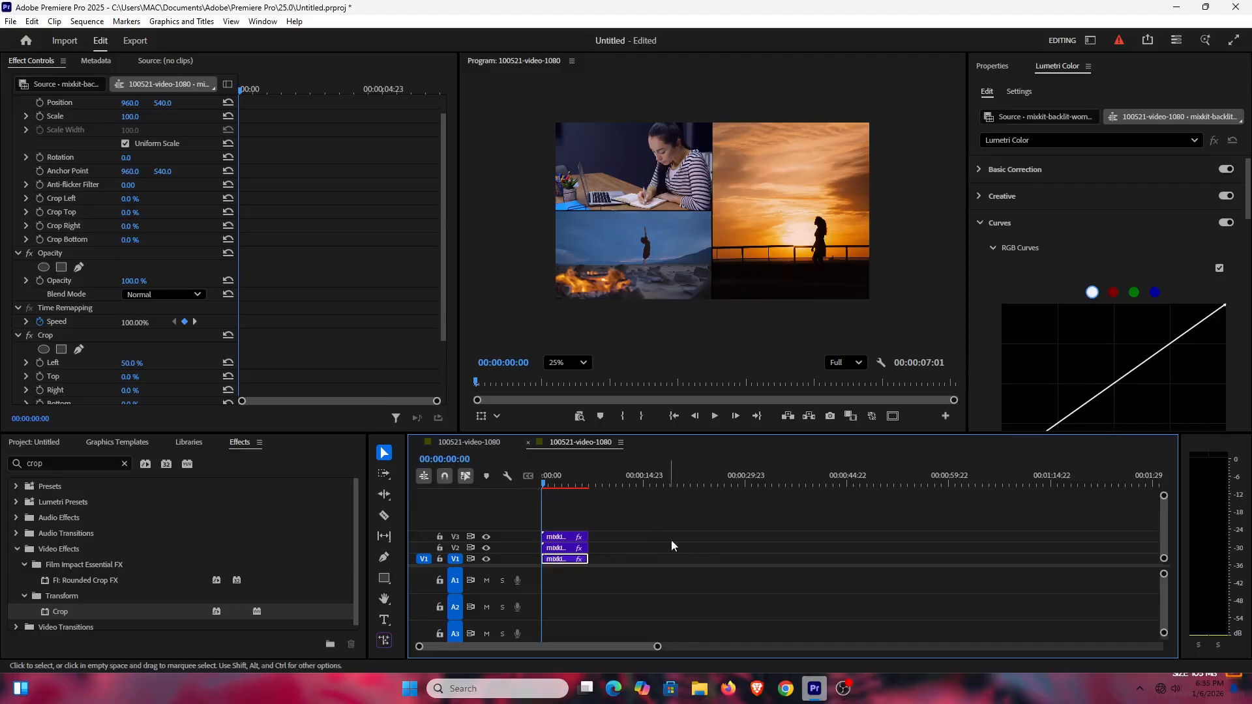
Create a white (FFFFFF) color matte at 1920 x 1080 and 23.976 fps, keeping the name Color Matte.
left_click(56, 443)
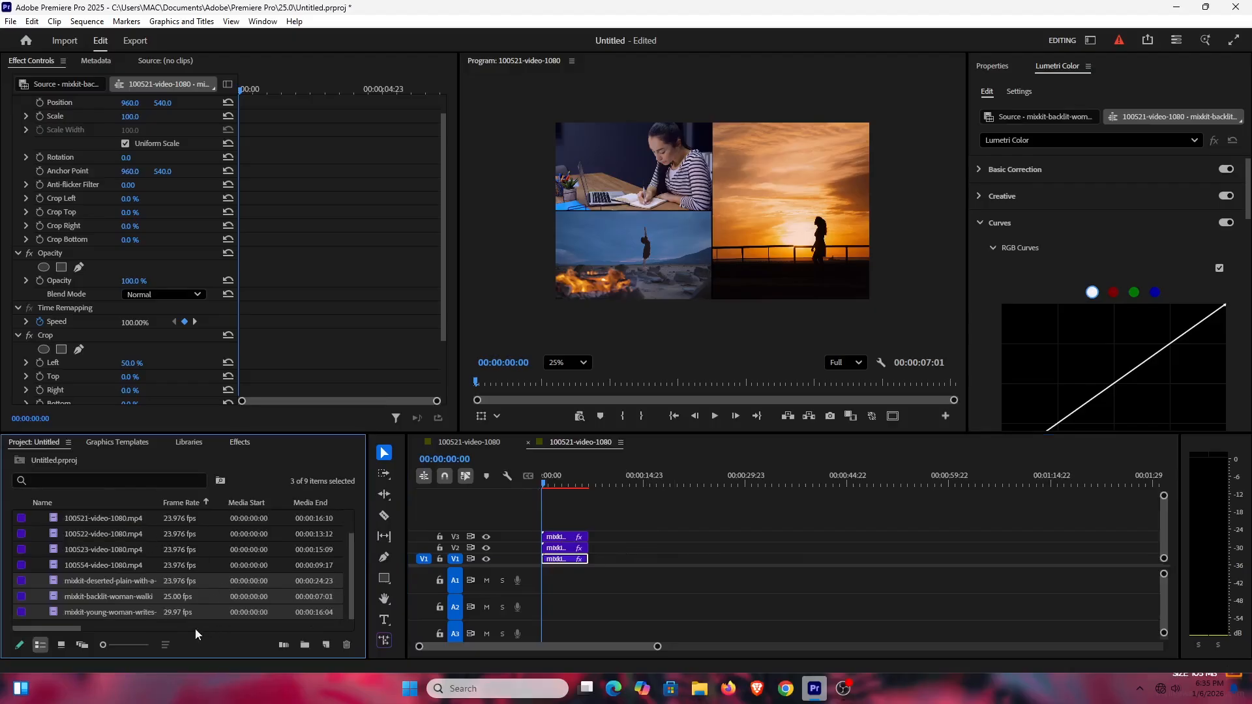
left_click(326, 645)
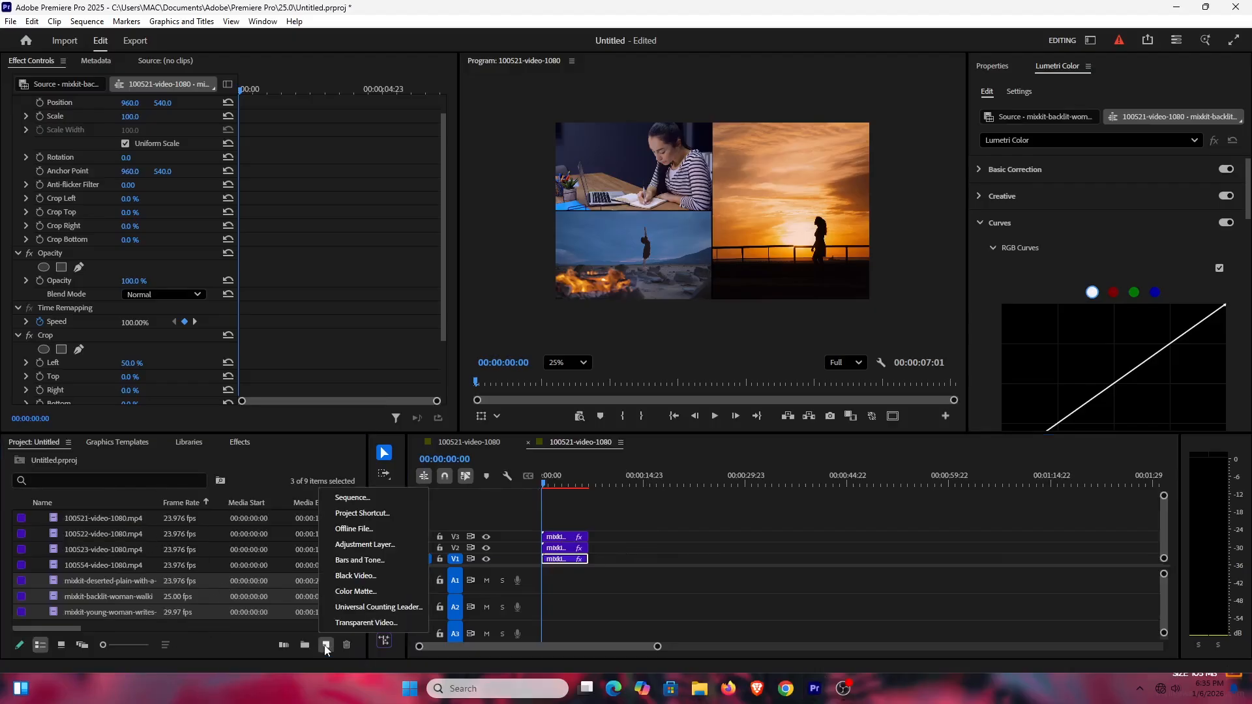
left_click(353, 592)
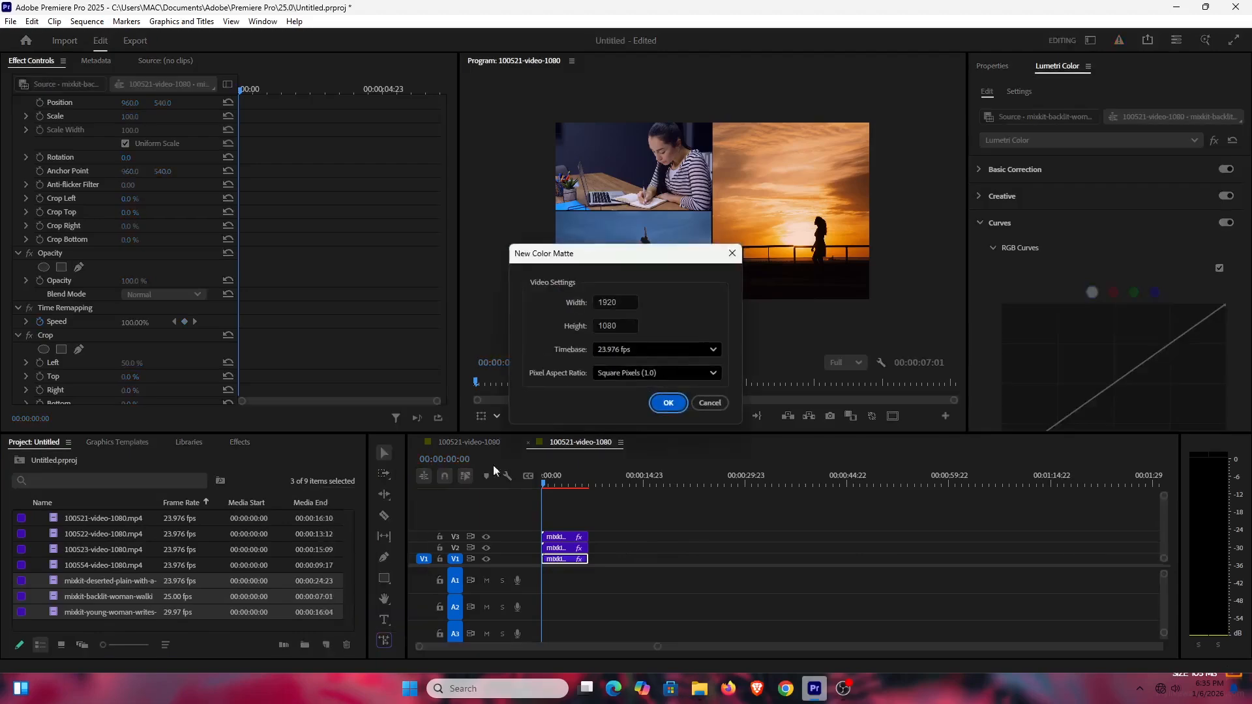
left_click(668, 403)
left_click_drag(497, 290, 456, 427)
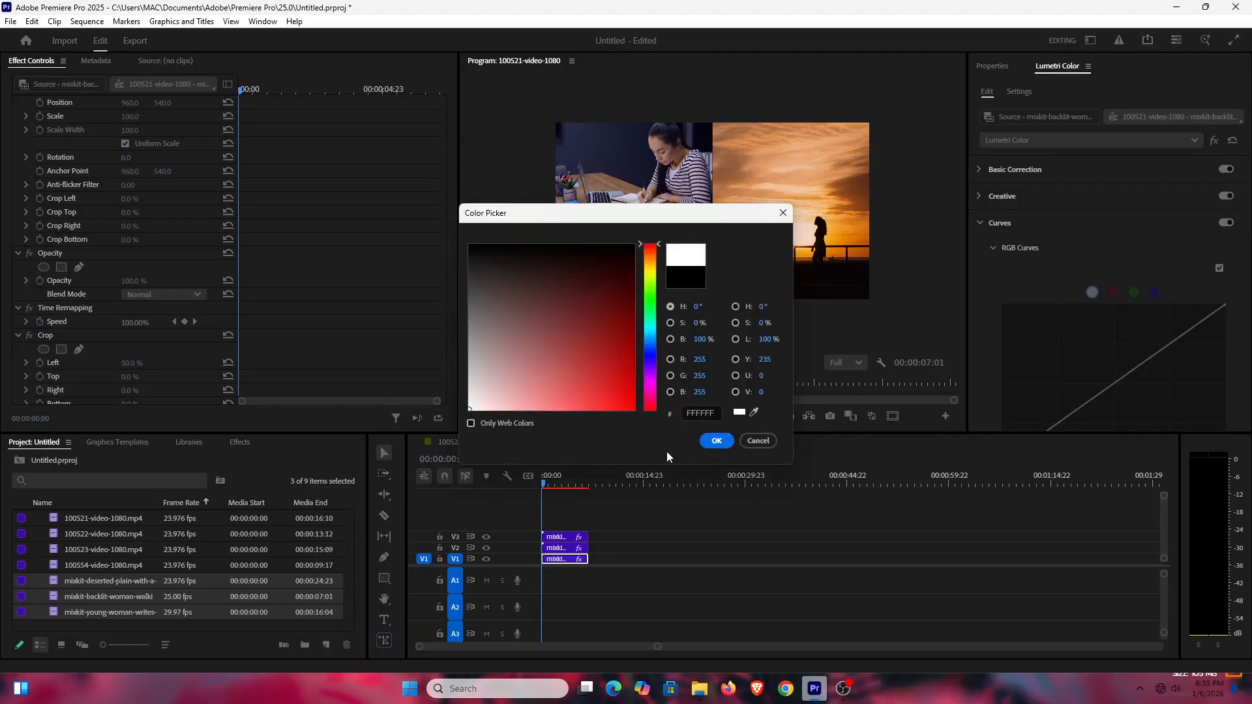
left_click(716, 441)
left_click(623, 363)
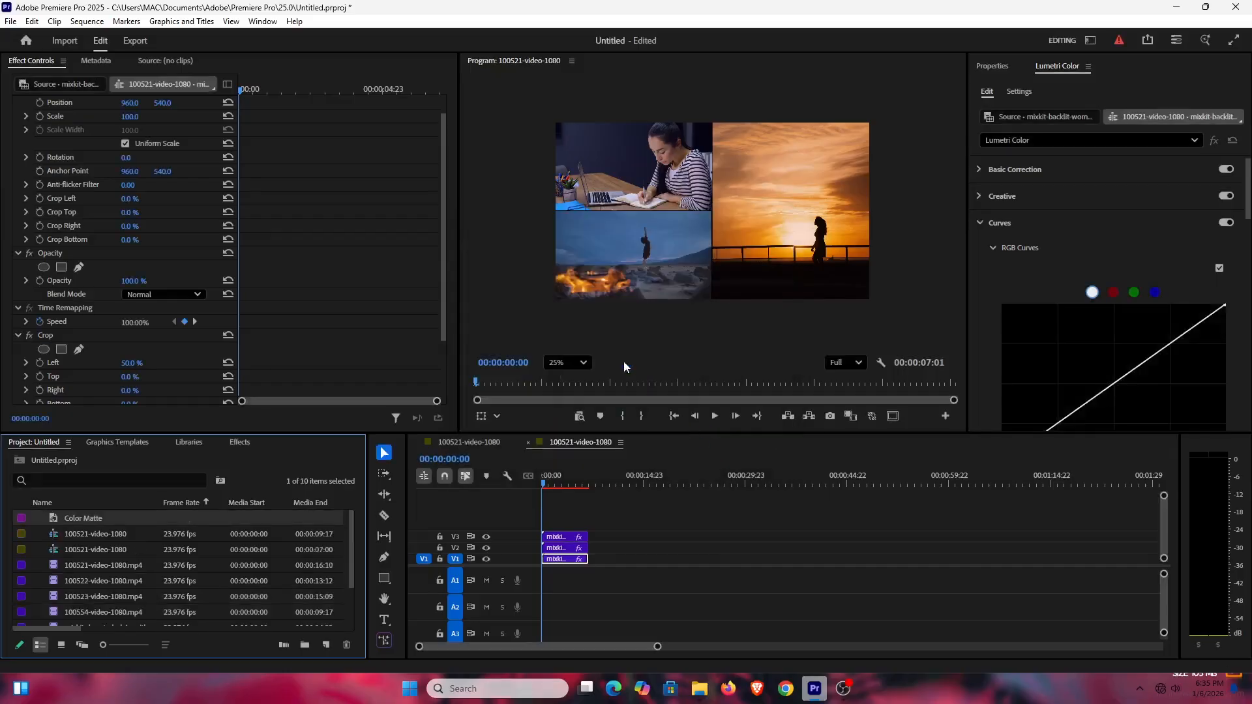
Shift the three video clips up one track and place the Color Matte beneath them on V1, matching their length.
left_click_drag(619, 523, 567, 516)
left_click_drag(102, 518, 587, 559)
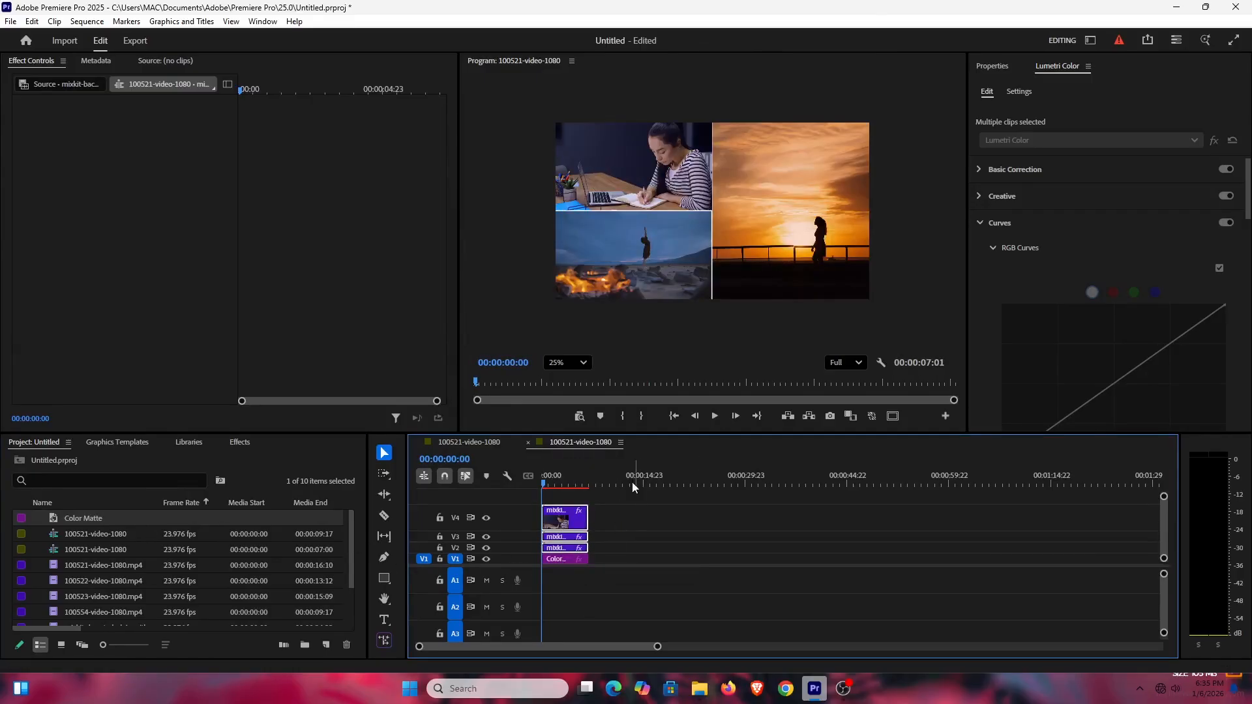
Set the left crop of the sunset clip on V2 to 50.3% to widen the vertical divider.
left_click(576, 548)
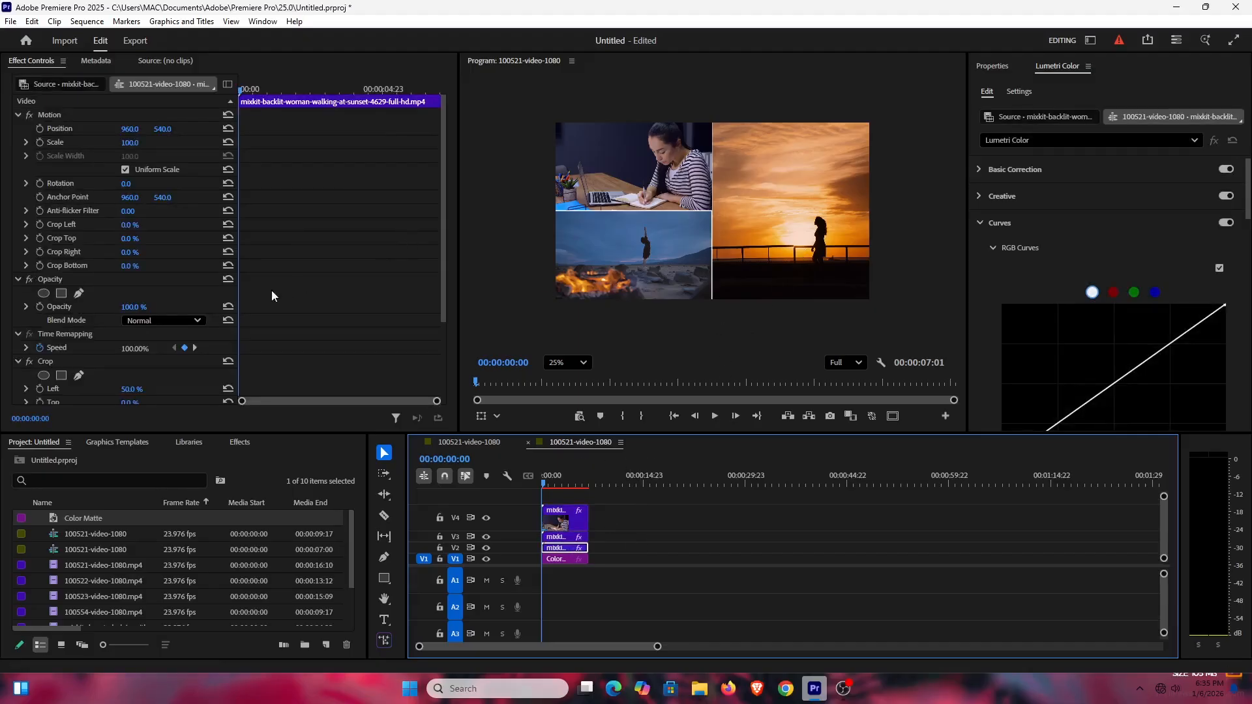
left_click_drag(132, 390, 134, 390)
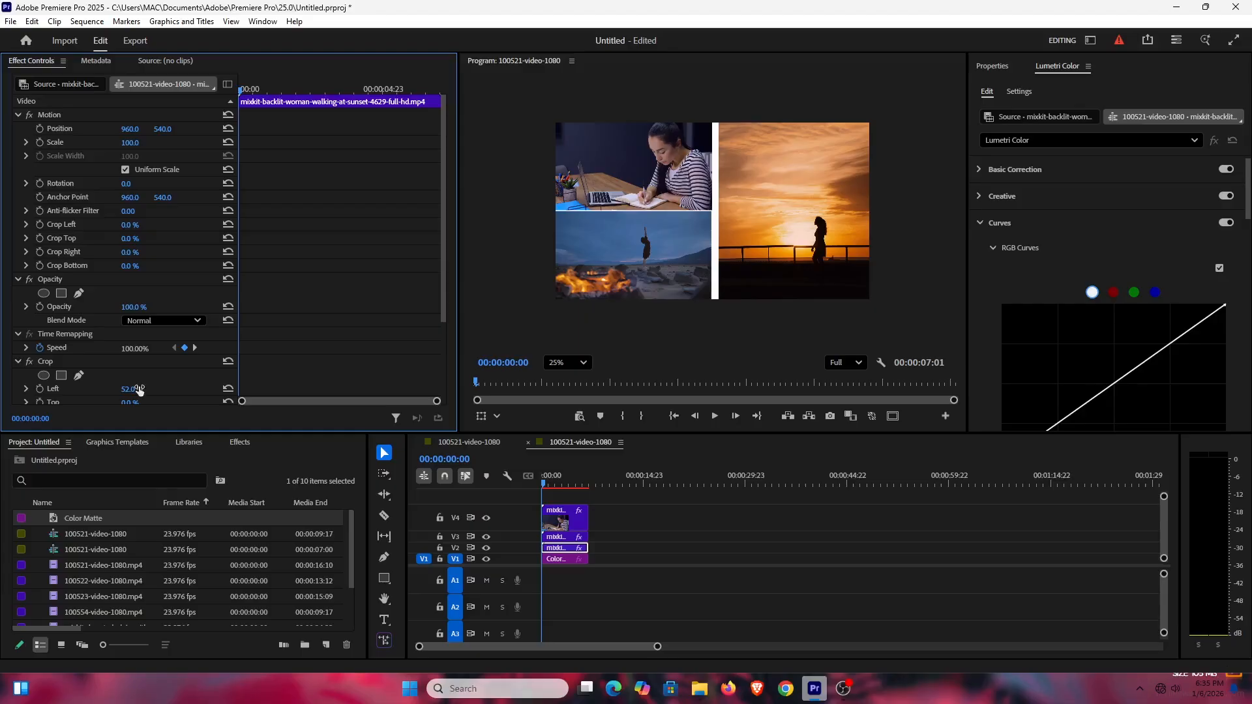
left_click(30, 389)
scroll(171, 372, "down", 2)
left_click_drag(129, 361, 126, 364)
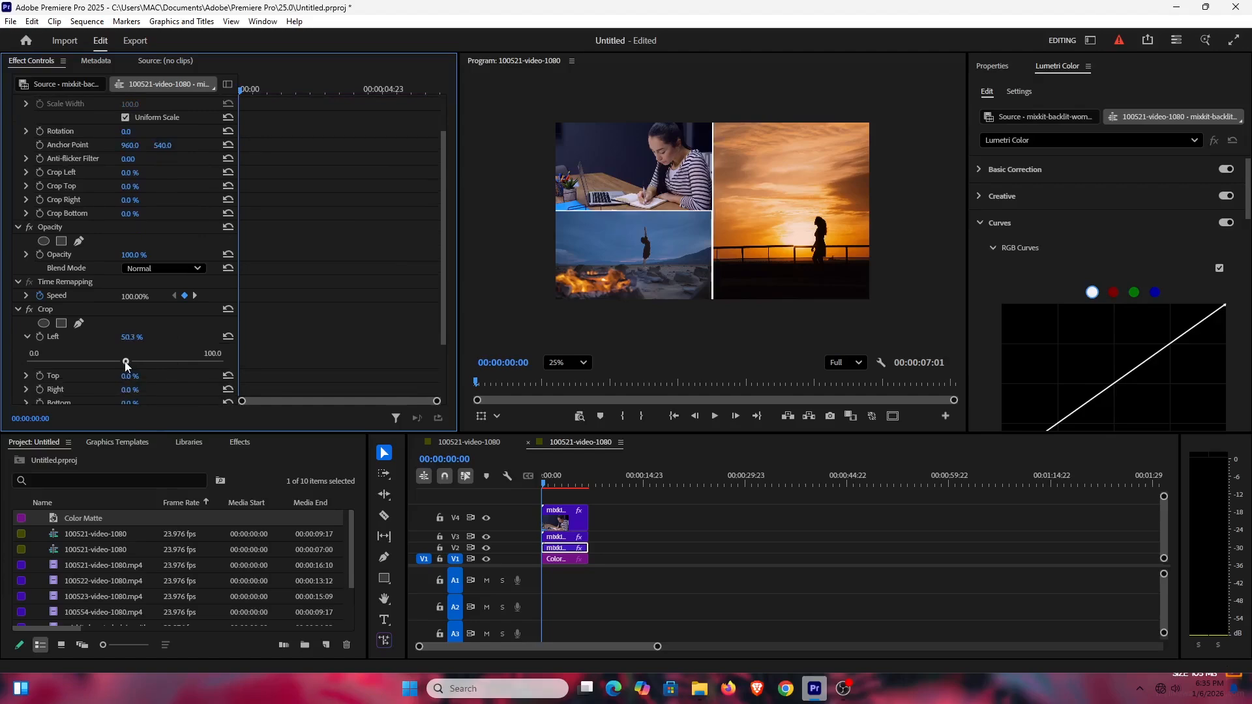
Set the campfire clip's horizontal position on V3 to 467 and move the writing-woman clip on V4 to 468, 259.
left_click(564, 537)
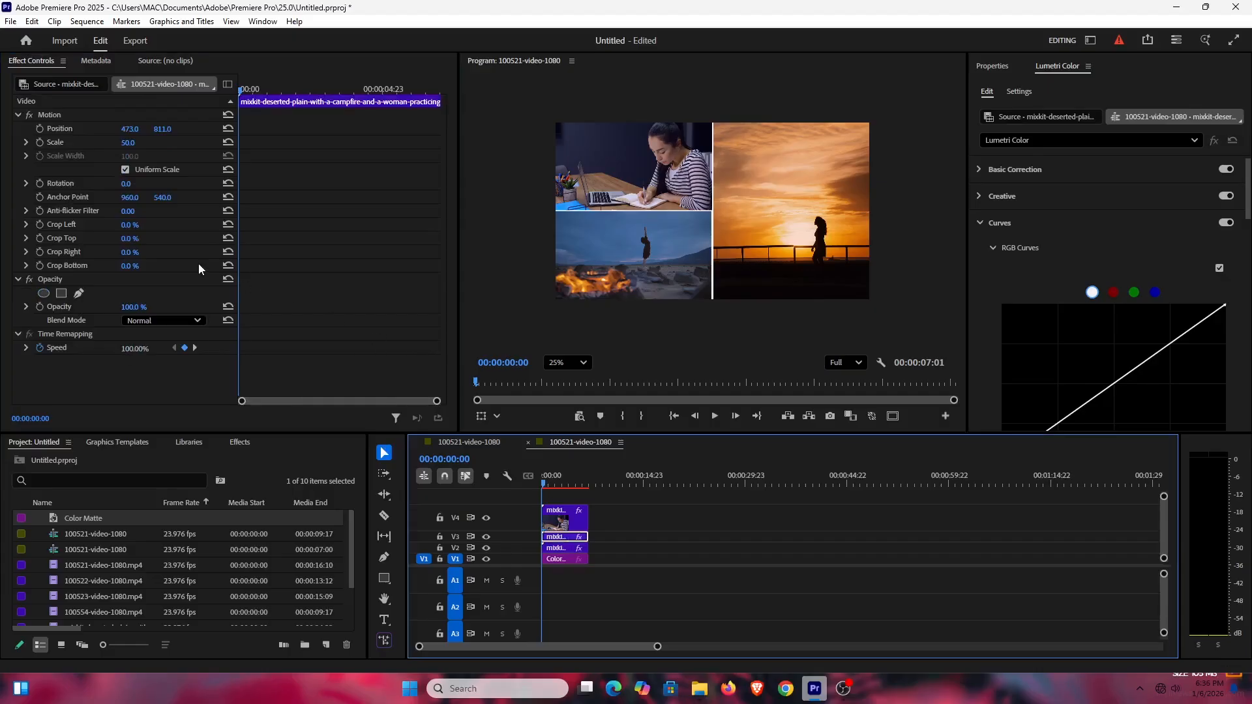
left_click_drag(130, 129, 125, 129)
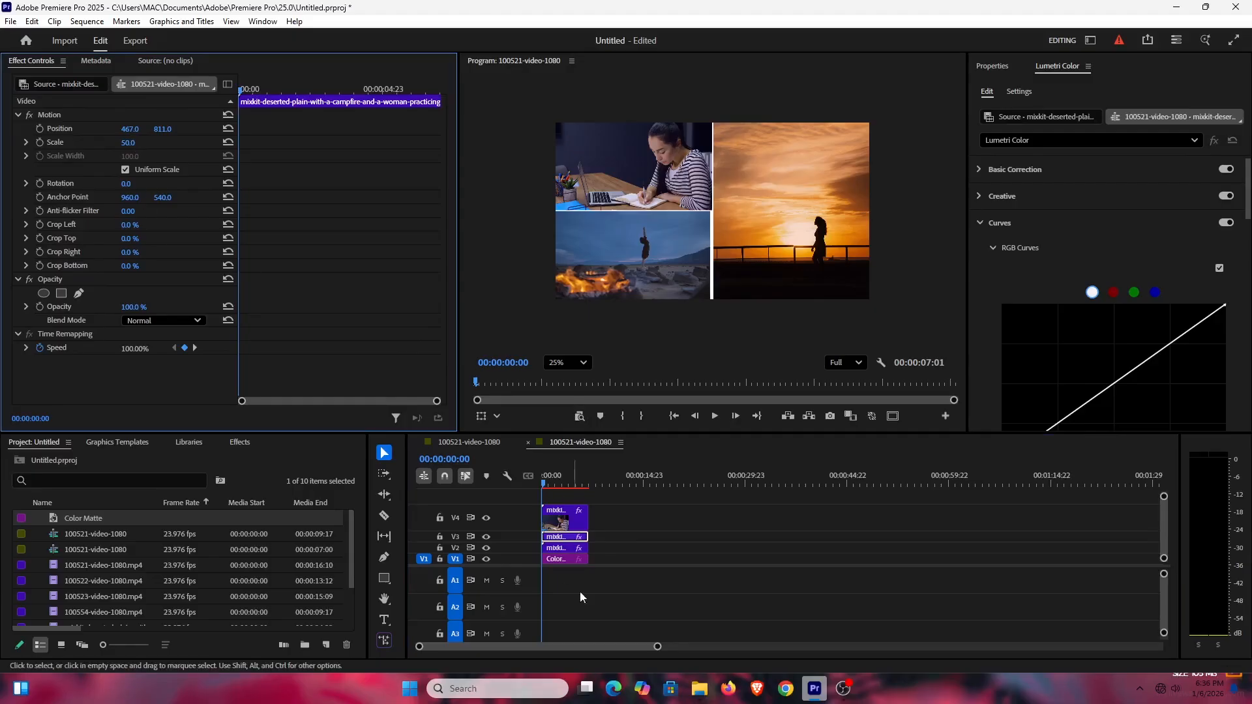
left_click(575, 519)
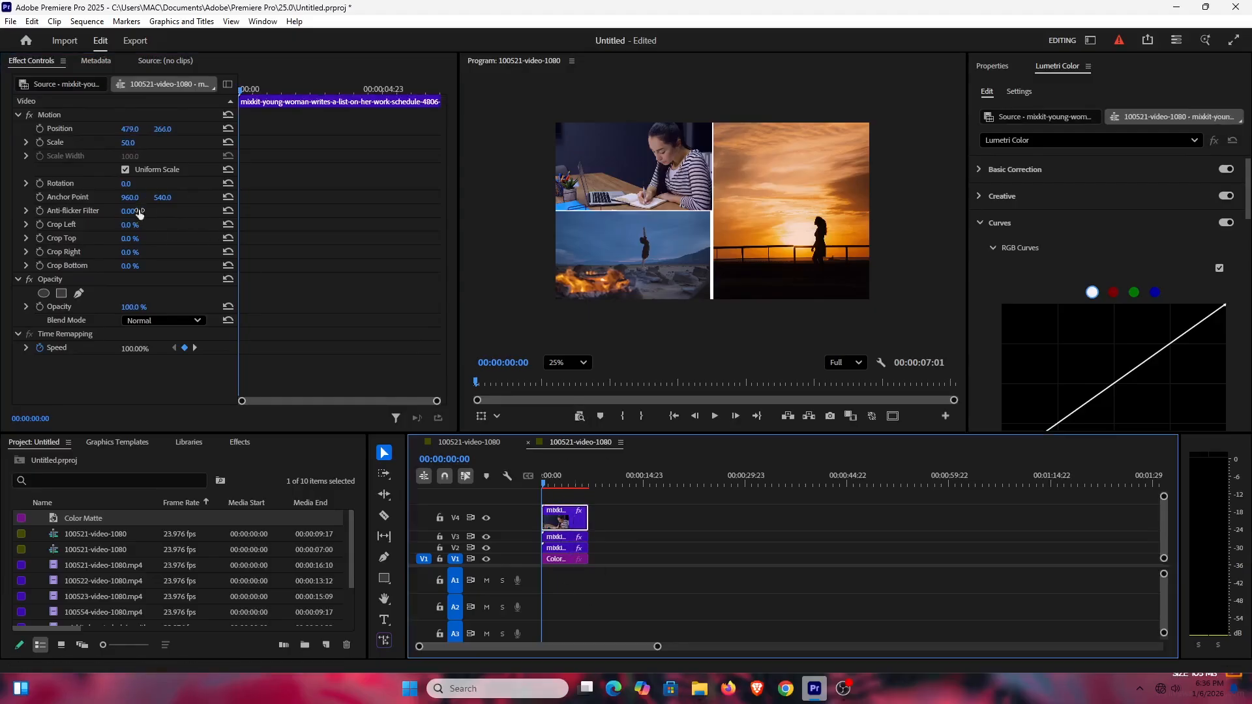
left_click_drag(130, 133, 160, 129)
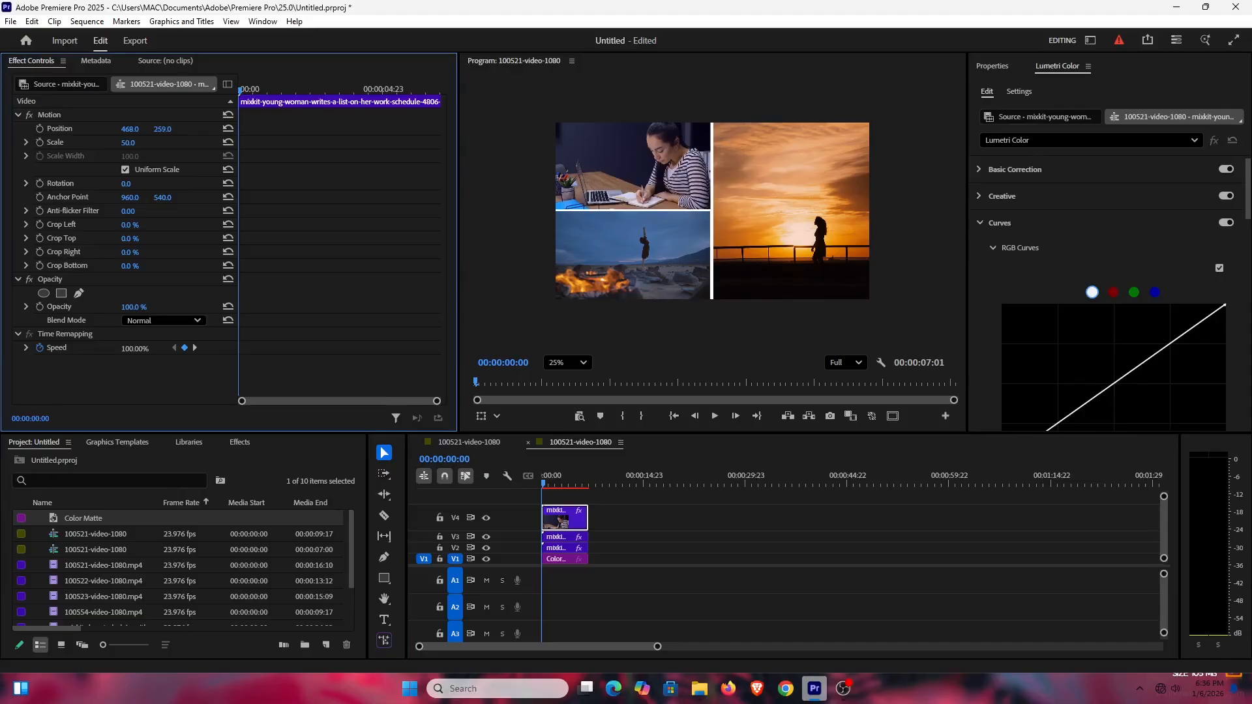
Set the campfire clip's vertical position on V3 to 815 and play the sequence.
left_click(564, 536)
left_click_drag(161, 129, 164, 129)
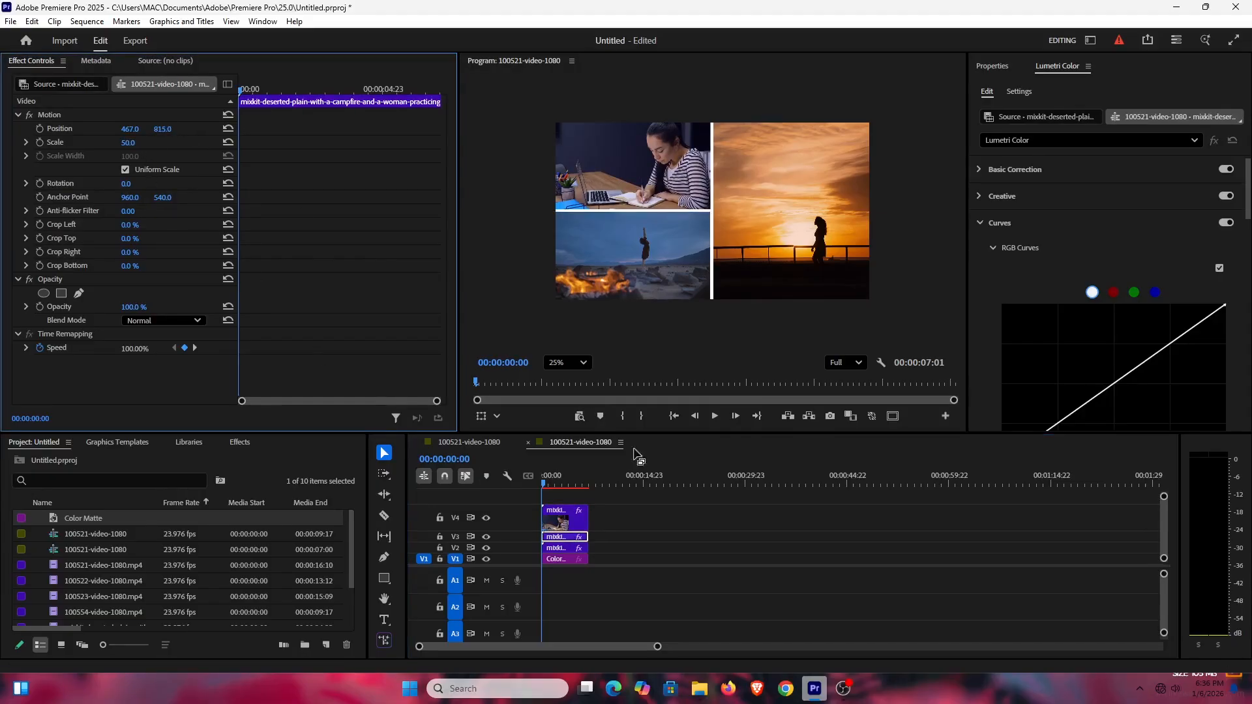
left_click(716, 420)
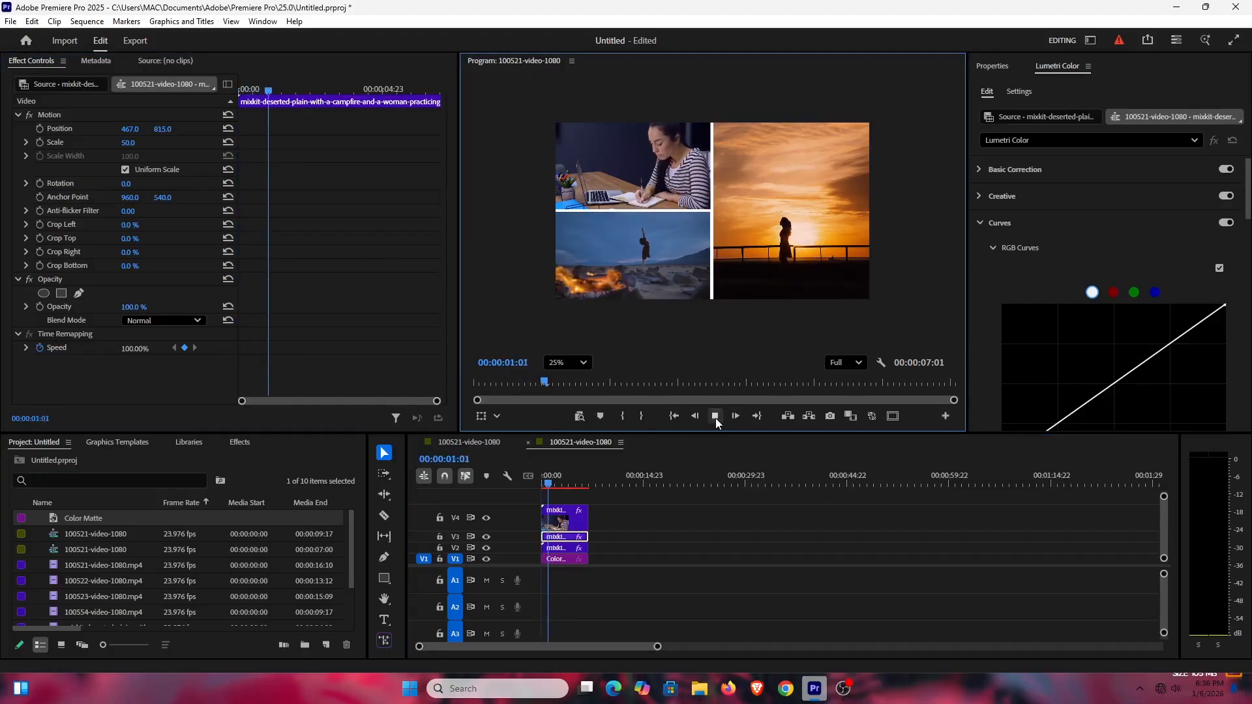